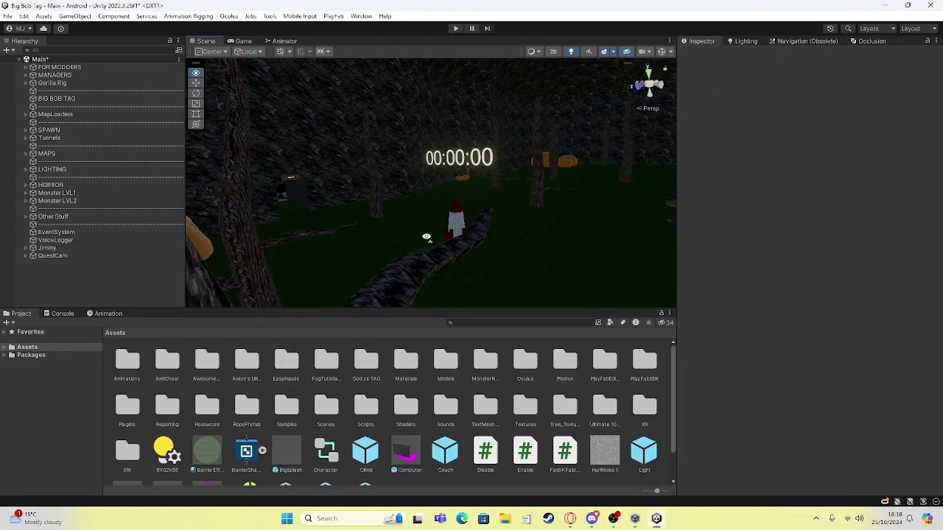
Duplicate LiveEvent under MANAGERS to create LiveEvent (1)
{"action": "key", "text": "w"}
{"action": "right_click_drag", "start_coordinate": [426, 237], "coordinate": [532, 227]}
{"action": "key", "text": "s"}
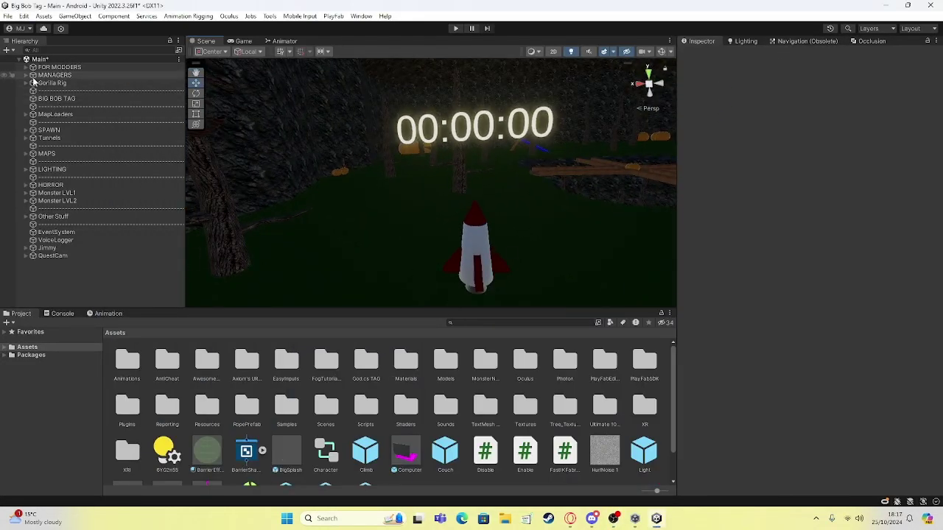
{"action": "left_click", "coordinate": [26, 75]}
{"action": "left_click", "coordinate": [79, 225]}
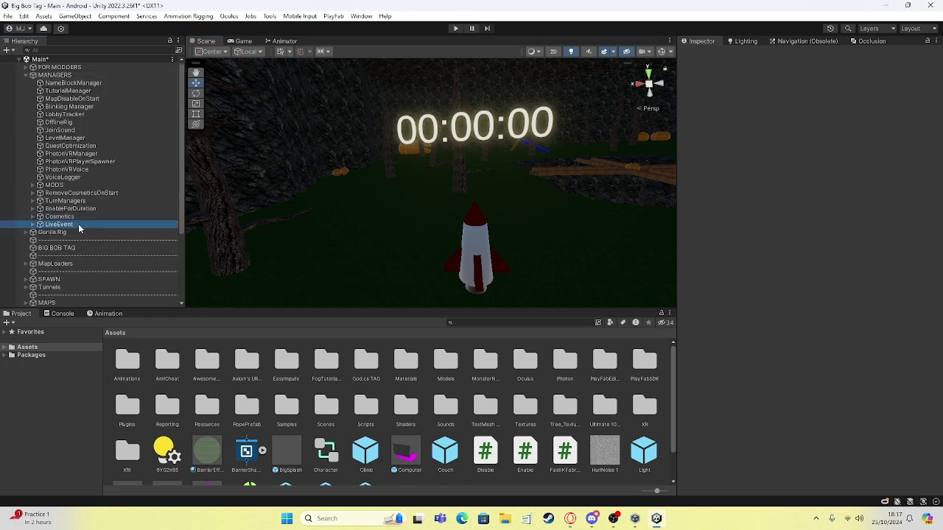
{"action": "right_click", "coordinate": [79, 225]}
{"action": "left_click", "coordinate": [111, 128]}
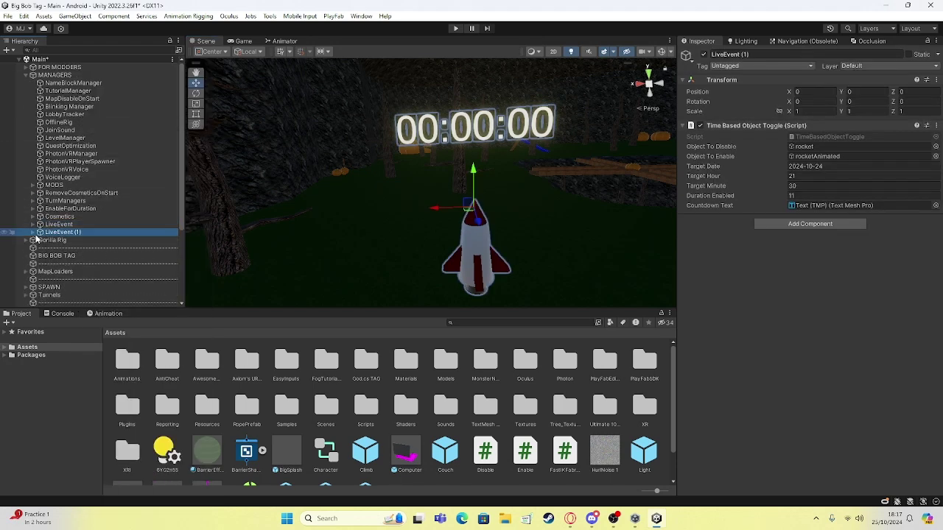
Deactivate the original LiveEvent and inspect LiveEvent (1)'s rocketAnimated and rocket children
{"action": "left_click", "coordinate": [32, 232]}
{"action": "left_click", "coordinate": [59, 224]}
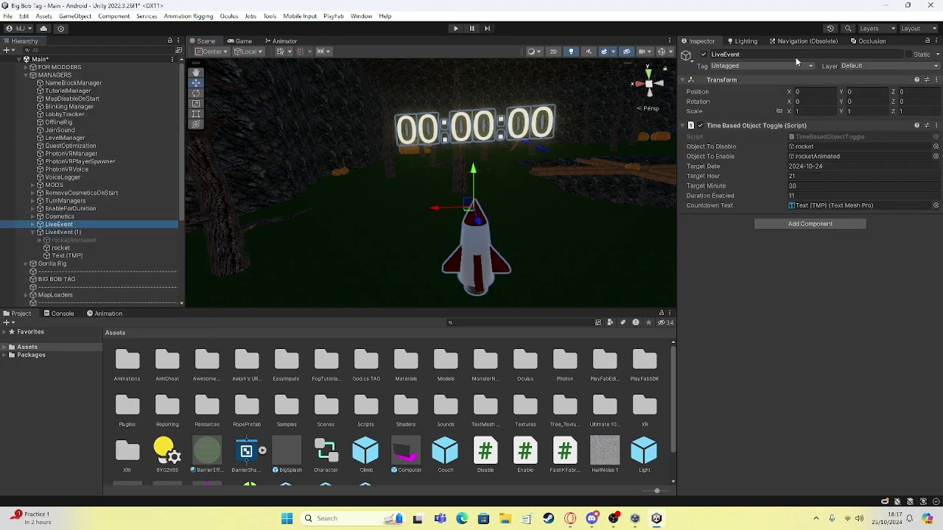
{"action": "left_click", "coordinate": [703, 55]}
{"action": "left_click", "coordinate": [73, 240]}
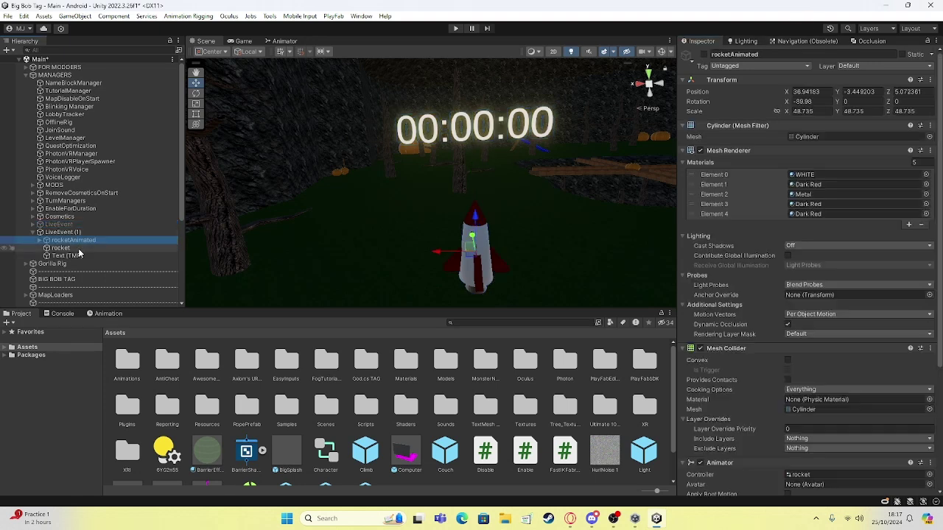
{"action": "left_click", "coordinate": [61, 249]}
{"action": "left_click", "coordinate": [74, 240]}
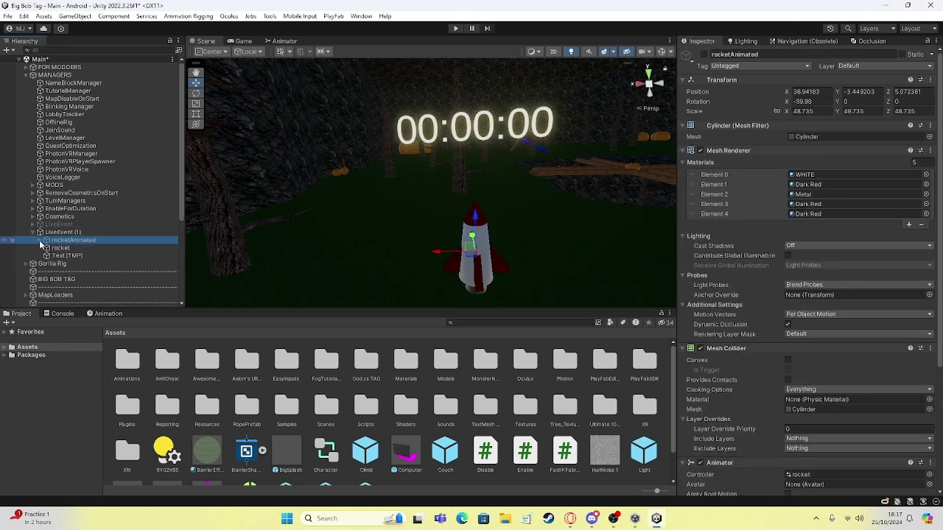
Delete rocketAnimated and Text (TMP) from LiveEvent (1), leaving only the rocket child
{"action": "left_click", "coordinate": [65, 256], "text": "ctrl"}
{"action": "right_click", "coordinate": [65, 257]}
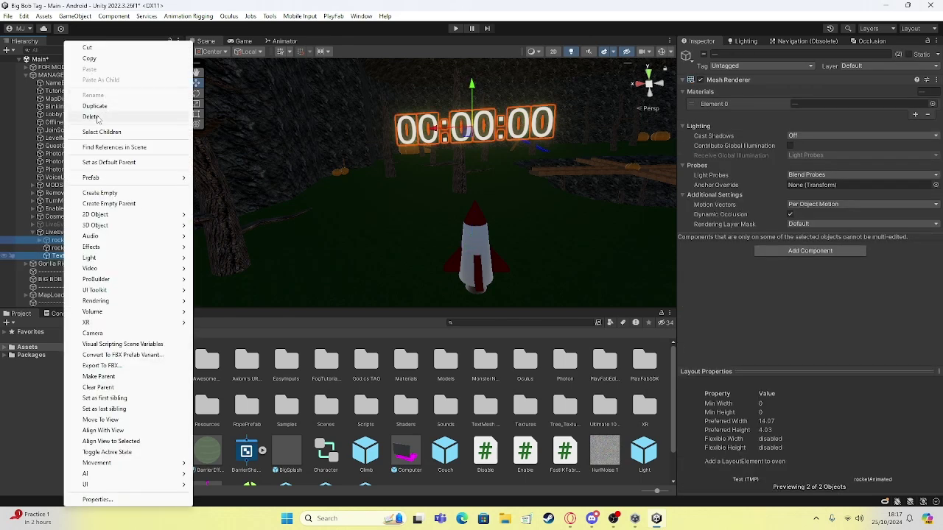
{"action": "left_click", "coordinate": [85, 116]}
{"action": "left_click", "coordinate": [57, 232]}
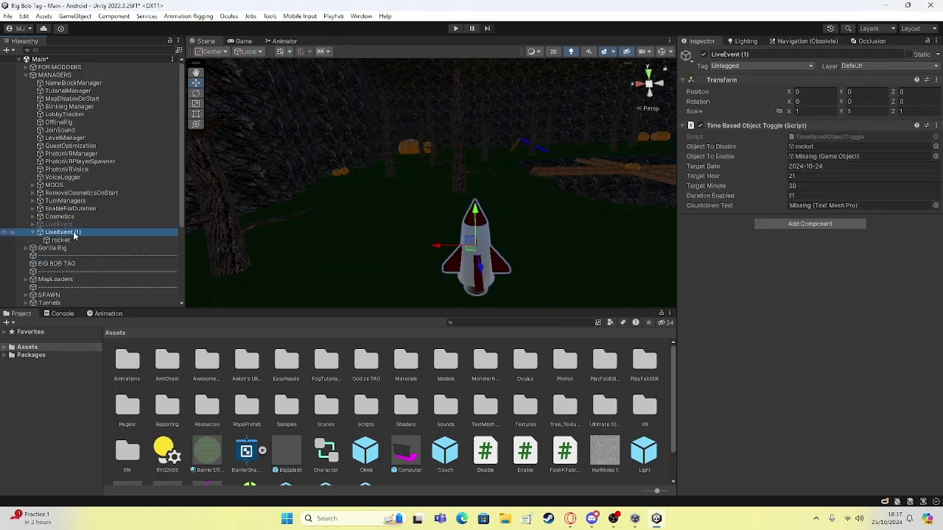
{"action": "scroll", "coordinate": [324, 272], "scroll_direction": "down", "scroll_amount": 2}
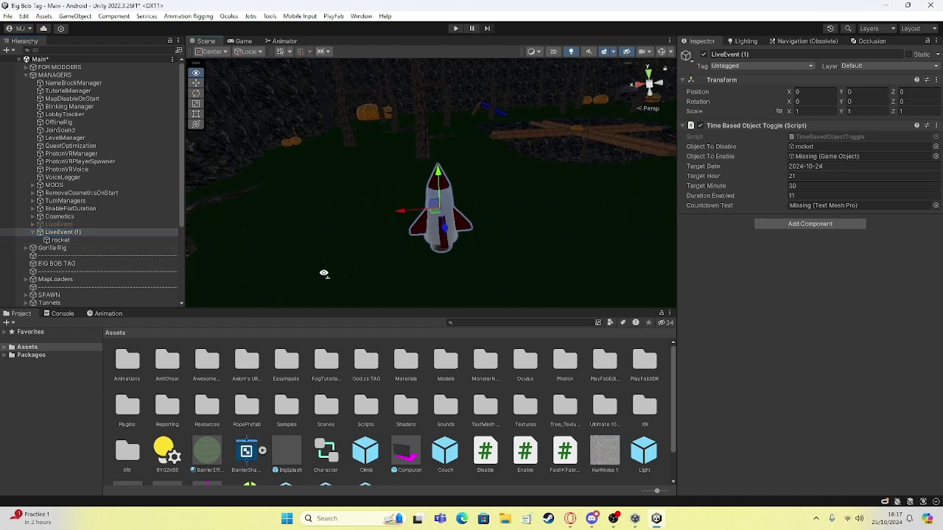
{"action": "left_click", "coordinate": [62, 240]}
{"action": "right_click_drag", "start_coordinate": [367, 186], "coordinate": [371, 179]}
{"action": "scroll", "coordinate": [403, 283], "scroll_direction": "up", "scroll_amount": 2}
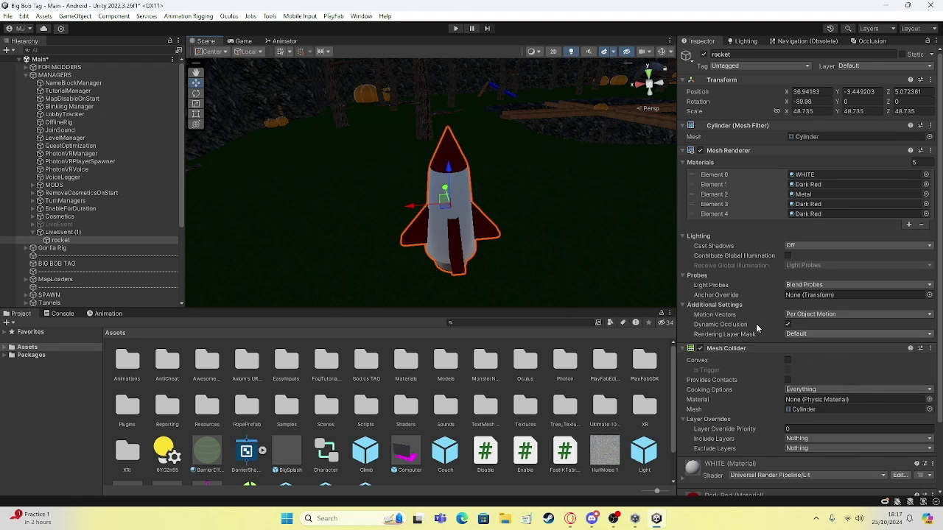
Remove the Time Based Object Toggle script component from LiveEvent (1)
{"action": "left_click", "coordinate": [81, 233]}
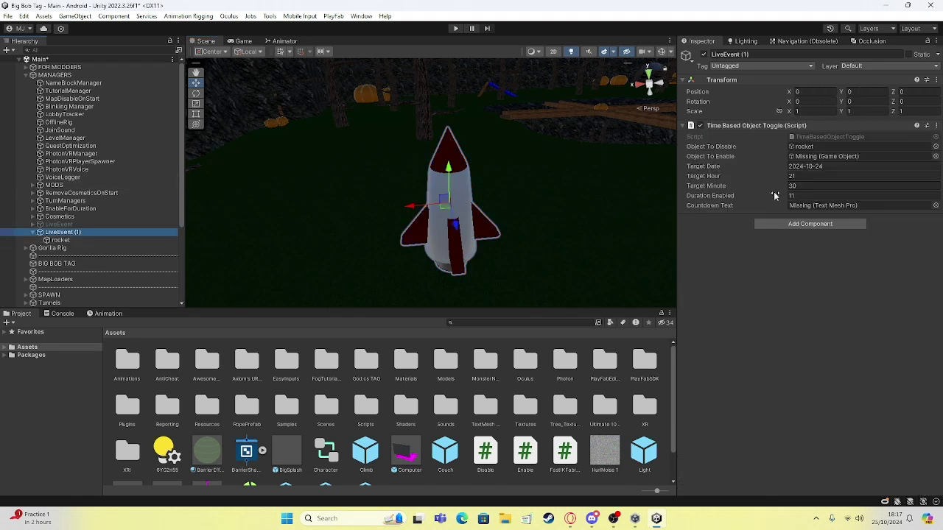
{"action": "left_click", "coordinate": [933, 126]}
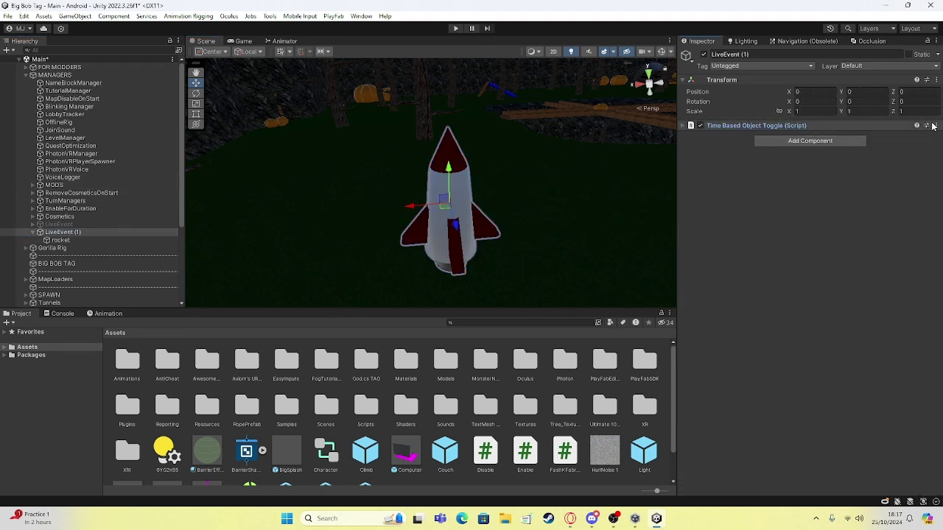
{"action": "left_click", "coordinate": [933, 126]}
{"action": "left_click", "coordinate": [884, 151]}
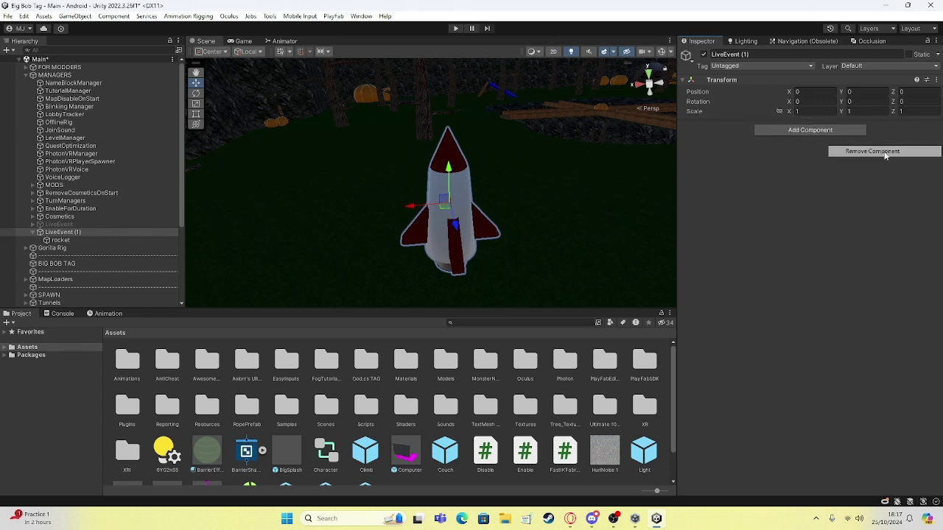
{"action": "left_click", "coordinate": [592, 519]}
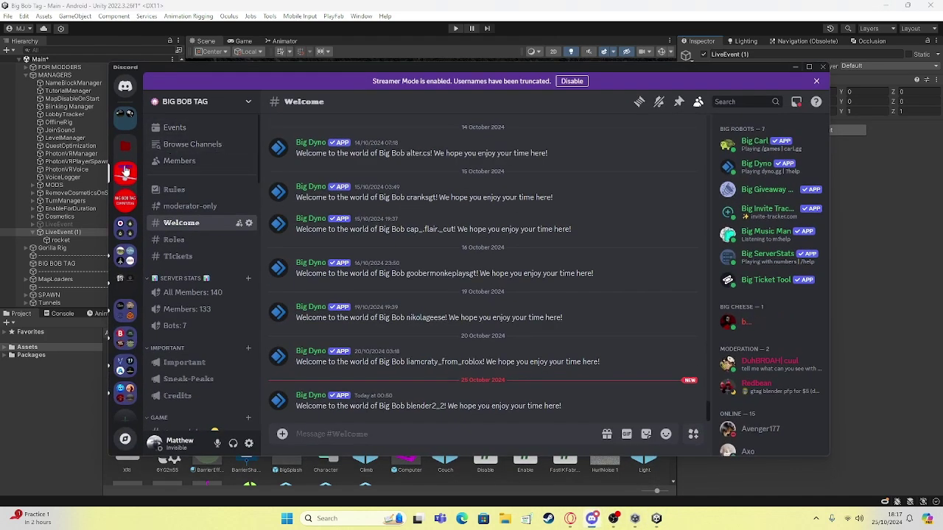
{"action": "left_click", "coordinate": [190, 241]}
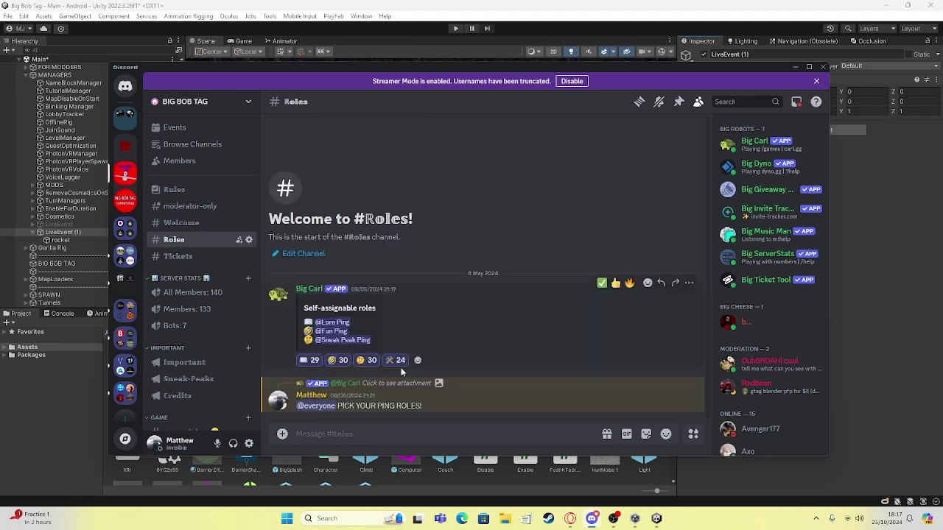
{"action": "mouse_move", "coordinate": [399, 366]}
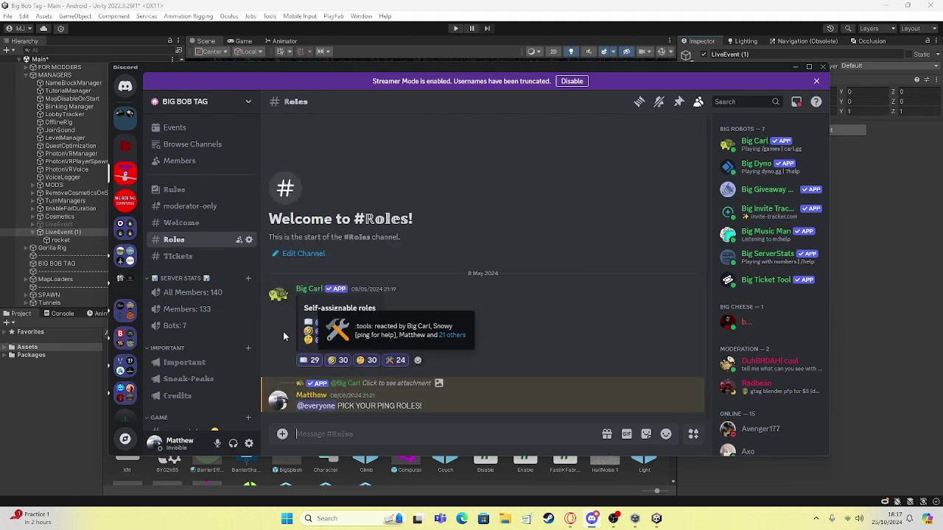
{"action": "scroll", "coordinate": [205, 267], "scroll_direction": "down", "scroll_amount": 3}
{"action": "scroll", "coordinate": [236, 275], "scroll_direction": "down", "scroll_amount": 5}
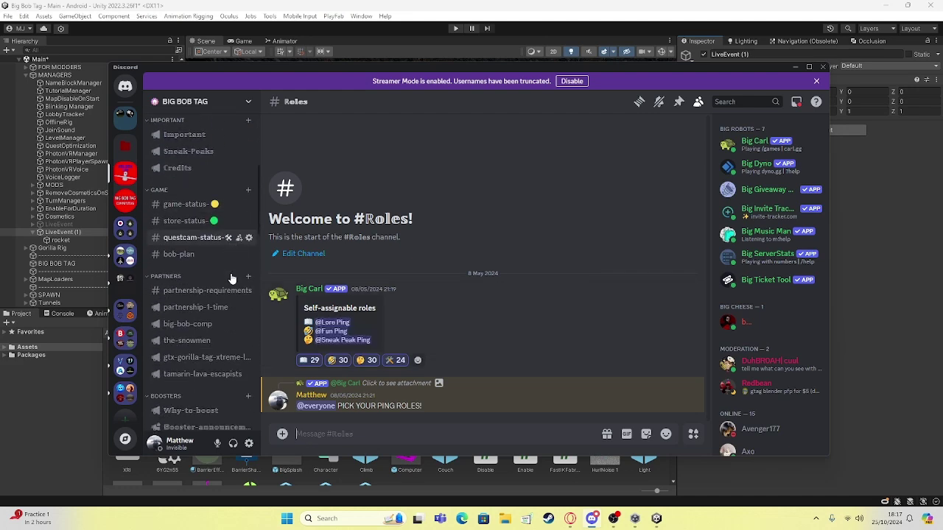
{"action": "scroll", "coordinate": [229, 267], "scroll_direction": "down", "scroll_amount": 8}
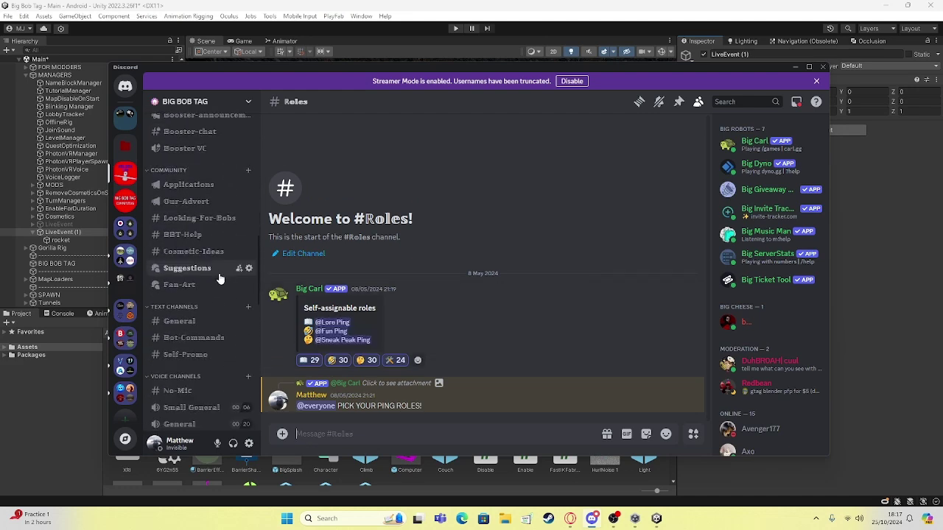
{"action": "scroll", "coordinate": [206, 280], "scroll_direction": "down", "scroll_amount": 1}
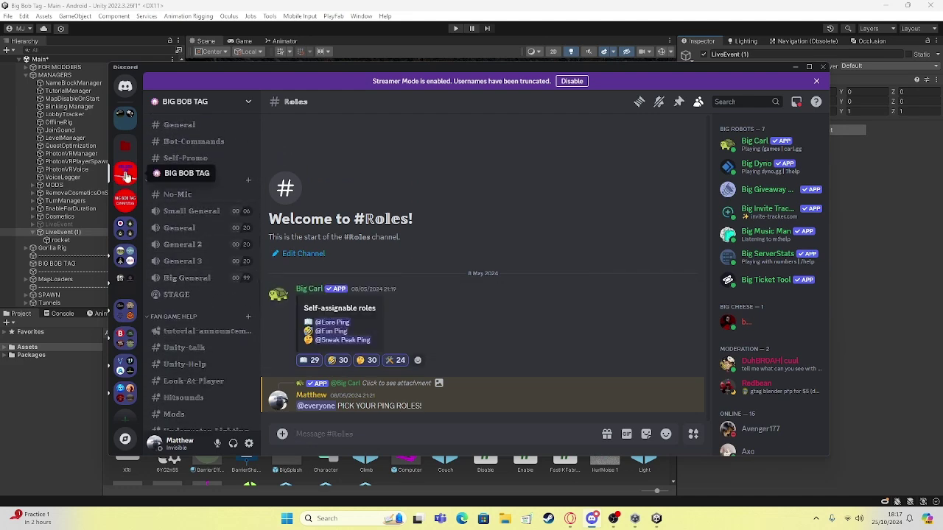
{"action": "right_click", "coordinate": [126, 175]}
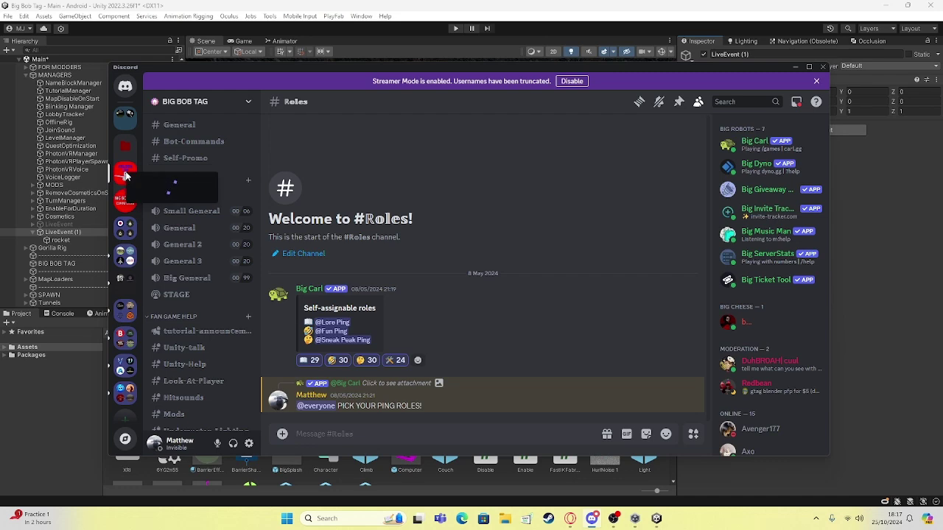
{"action": "left_click", "coordinate": [564, 308]}
{"action": "scroll", "coordinate": [214, 324], "scroll_direction": "down", "scroll_amount": 1}
{"action": "scroll", "coordinate": [207, 335], "scroll_direction": "down", "scroll_amount": 3}
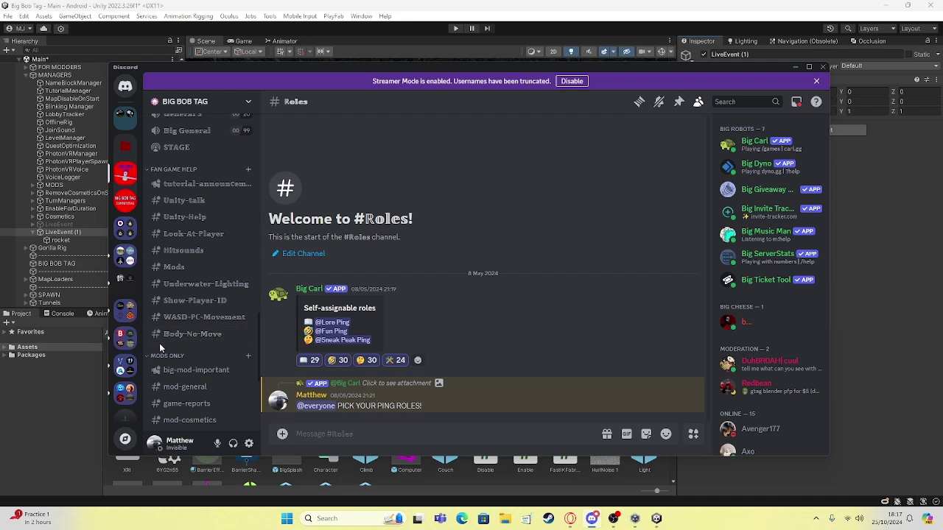
Add the Time Based Object Toggle to LiveEvent (1) via a 'time' component search
{"action": "left_click", "coordinate": [1, 451]}
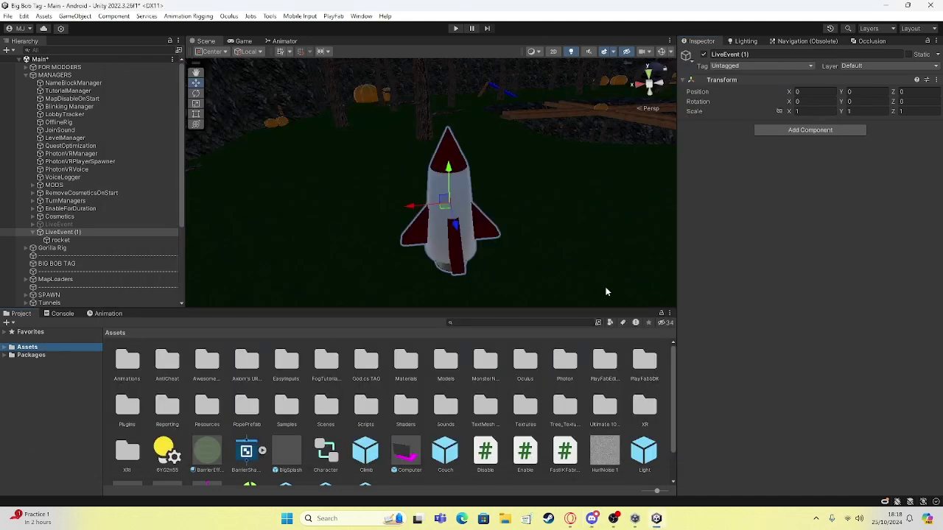
{"action": "left_click", "coordinate": [803, 139]}
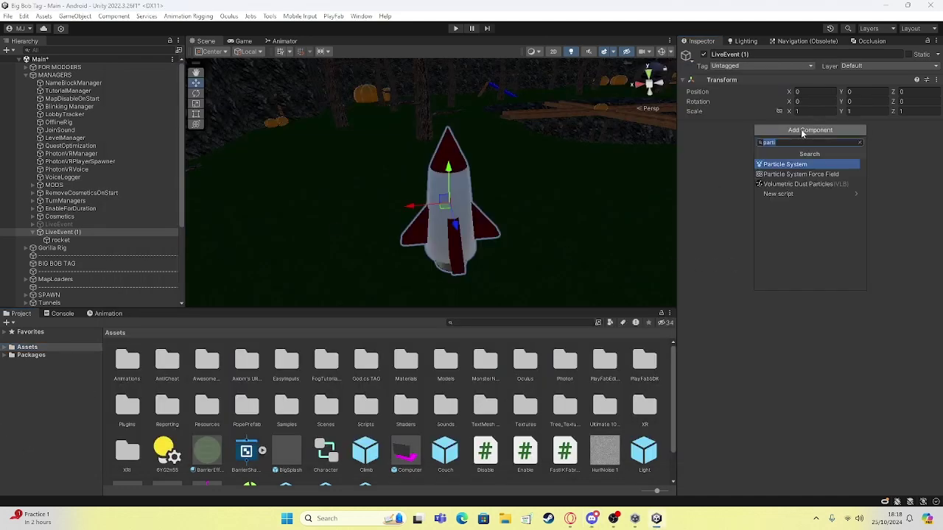
{"action": "type", "text": "live"}
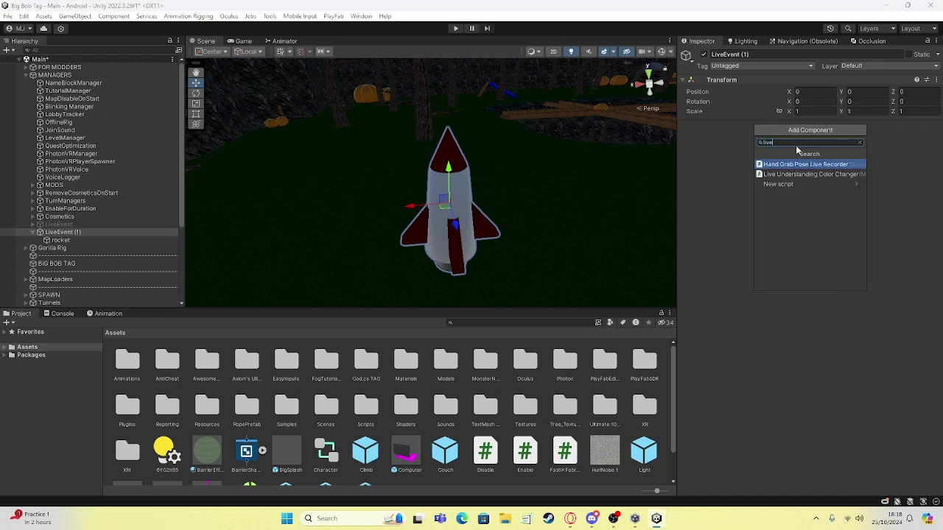
{"action": "key", "text": "BackSpace"}
{"action": "key", "text": "BackSpace"}
{"action": "key", "text": "BackSpace"}
{"action": "key", "text": "BackSpace"}
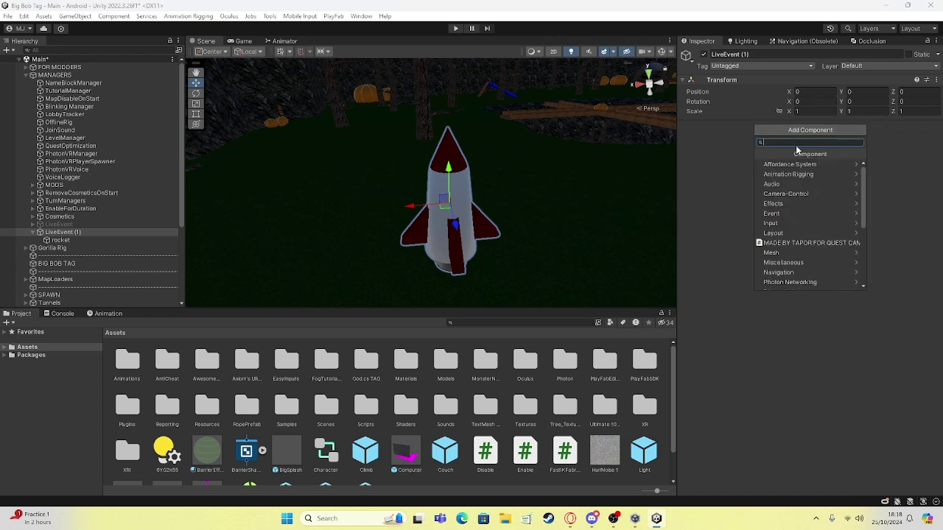
{"action": "type", "text": "live"}
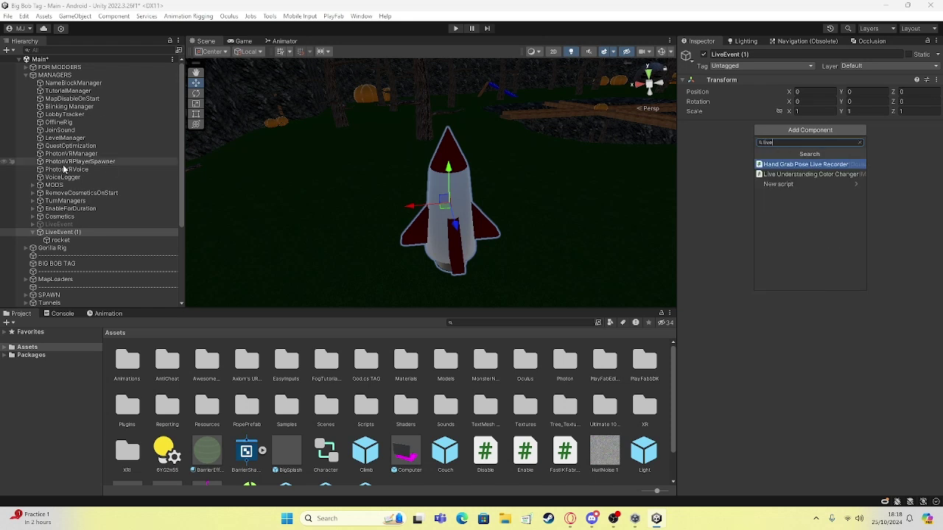
{"action": "left_click", "coordinate": [61, 225]}
{"action": "left_click", "coordinate": [62, 232]}
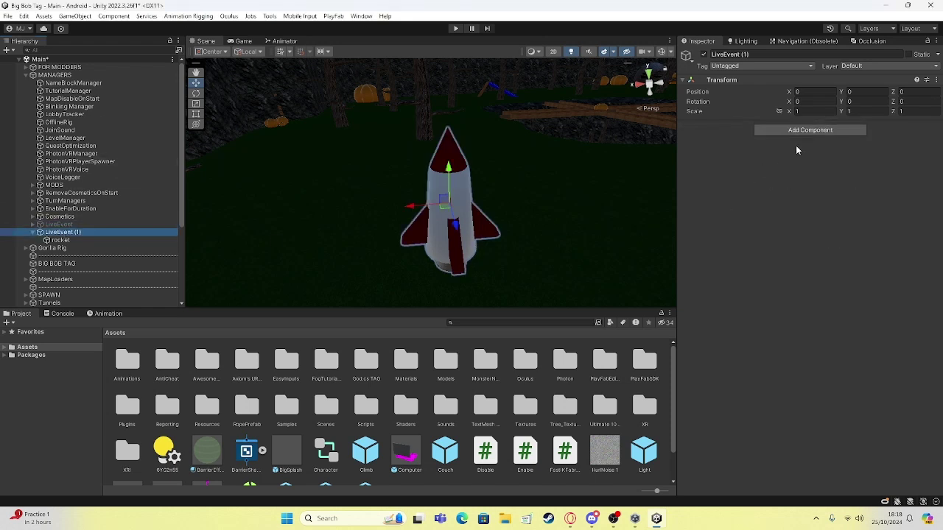
{"action": "left_click", "coordinate": [813, 130]}
{"action": "type", "text": "time"}
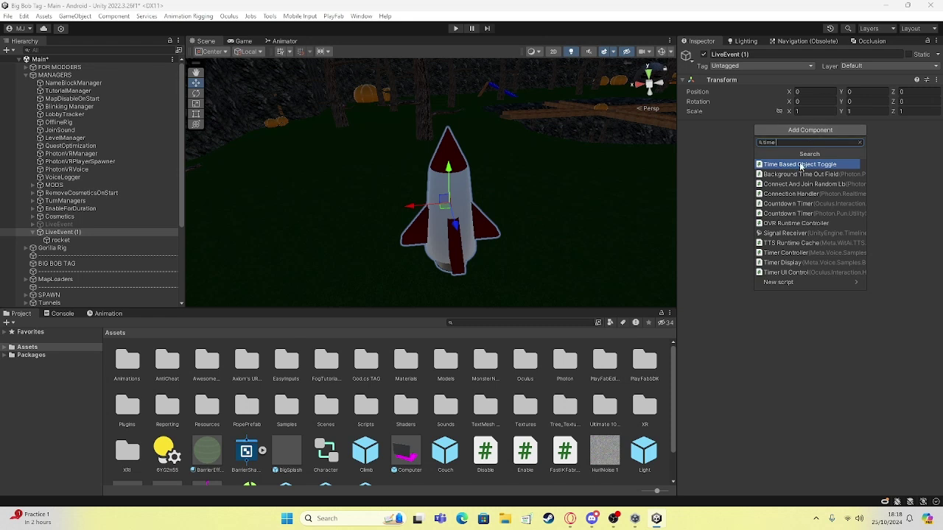
{"action": "left_click", "coordinate": [801, 165]}
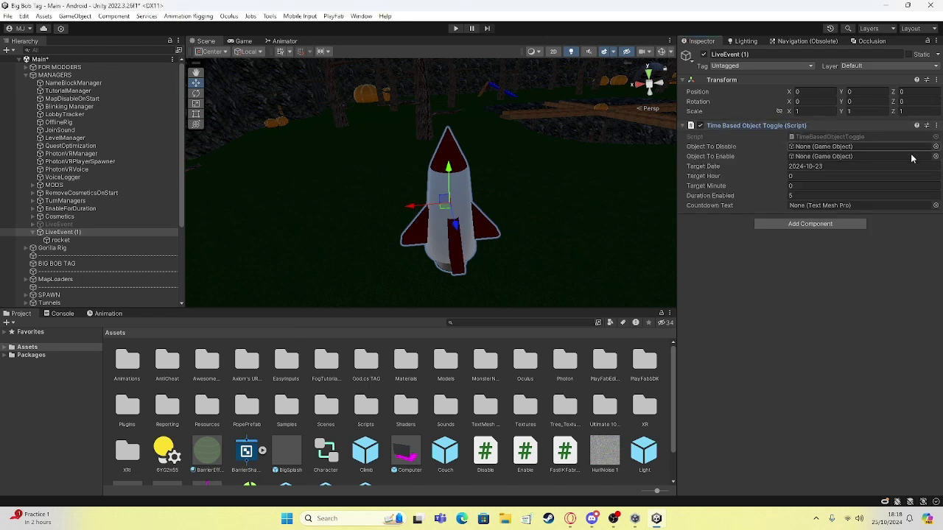
Duplicate the rocket inside LiveEvent (1) into rocket (1), then reselect the original rocket
{"action": "left_click", "coordinate": [61, 240]}
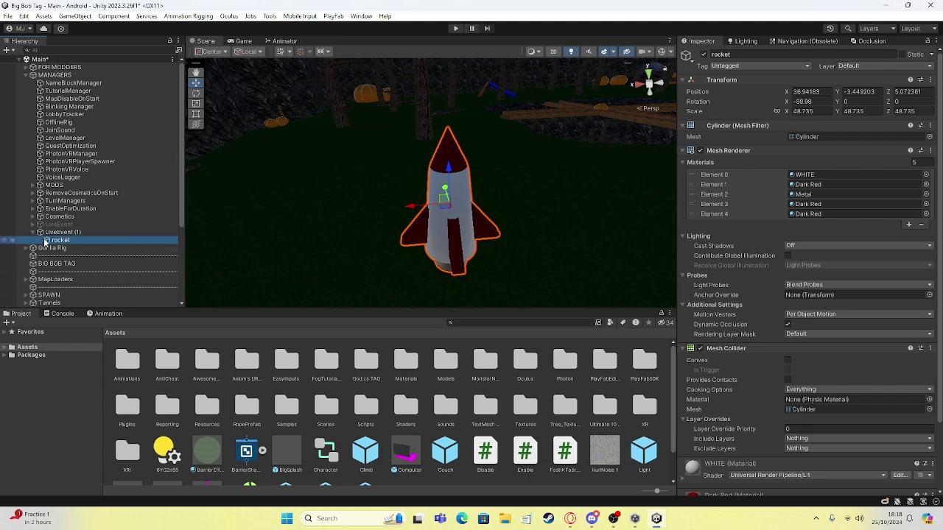
{"action": "right_click", "coordinate": [60, 246]}
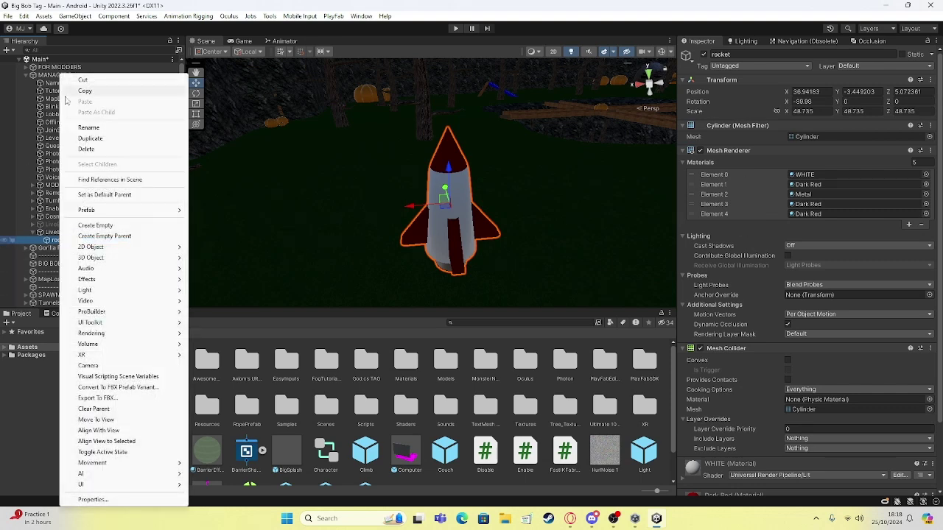
{"action": "left_click", "coordinate": [95, 138]}
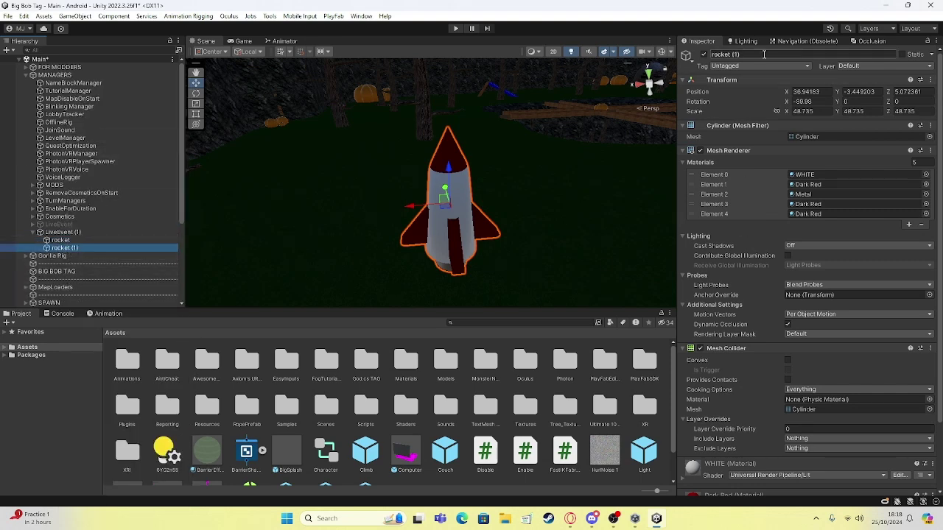
{"action": "left_click", "coordinate": [75, 241]}
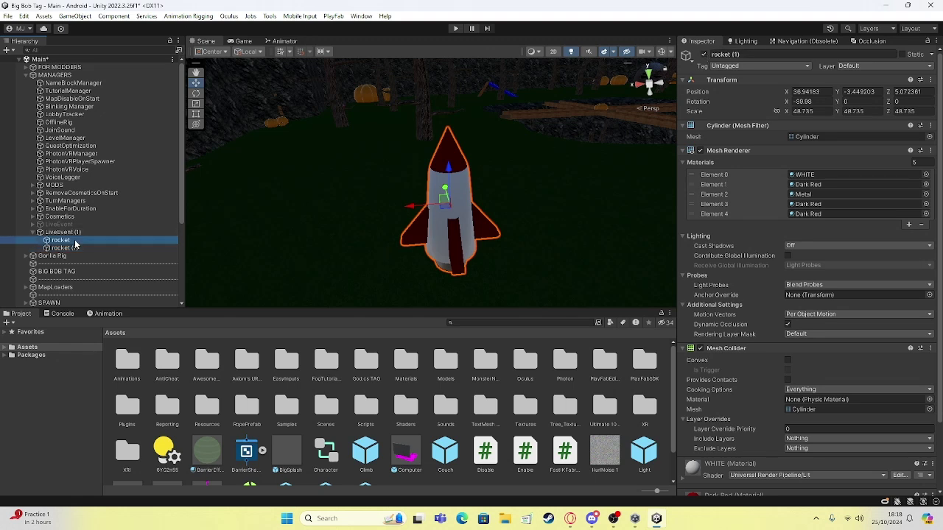
Deactivate the original rocket and start renaming rocket (1), undoing a mistyped name
{"action": "left_click", "coordinate": [703, 55]}
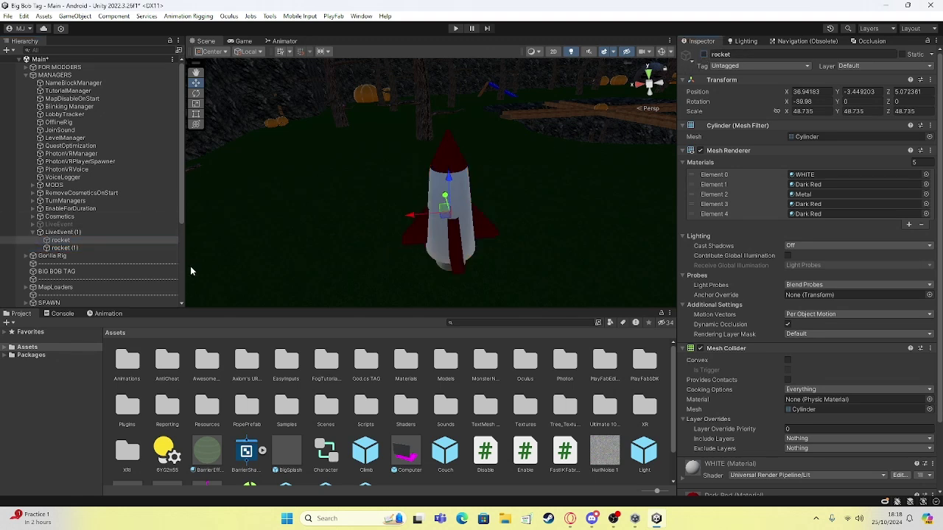
{"action": "left_click", "coordinate": [93, 248]}
{"action": "left_click", "coordinate": [730, 54]}
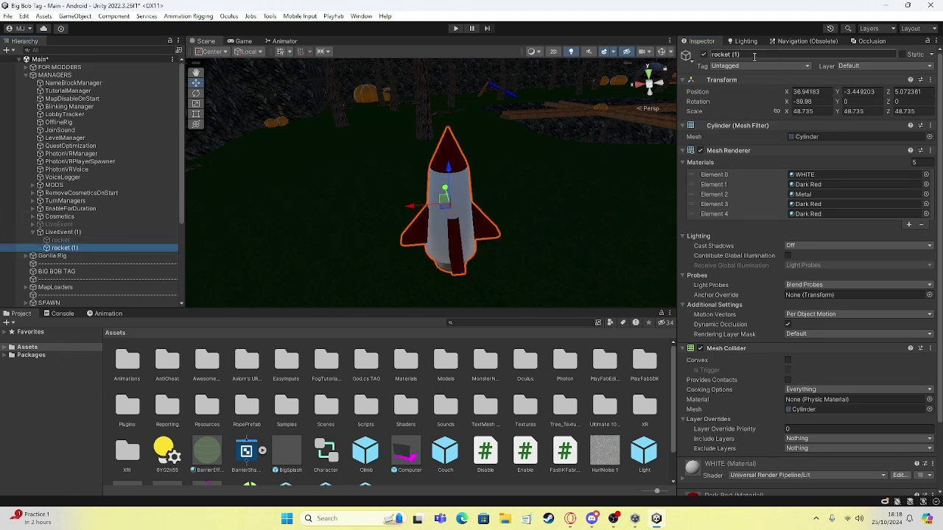
{"action": "type", "text": "(1)"}
{"action": "key", "text": "ctrl+z"}
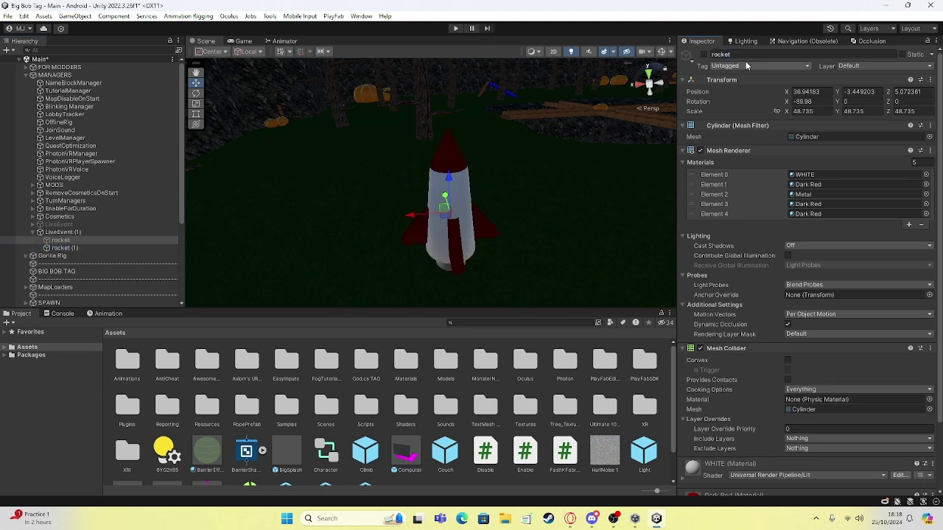
{"action": "left_click", "coordinate": [77, 248]}
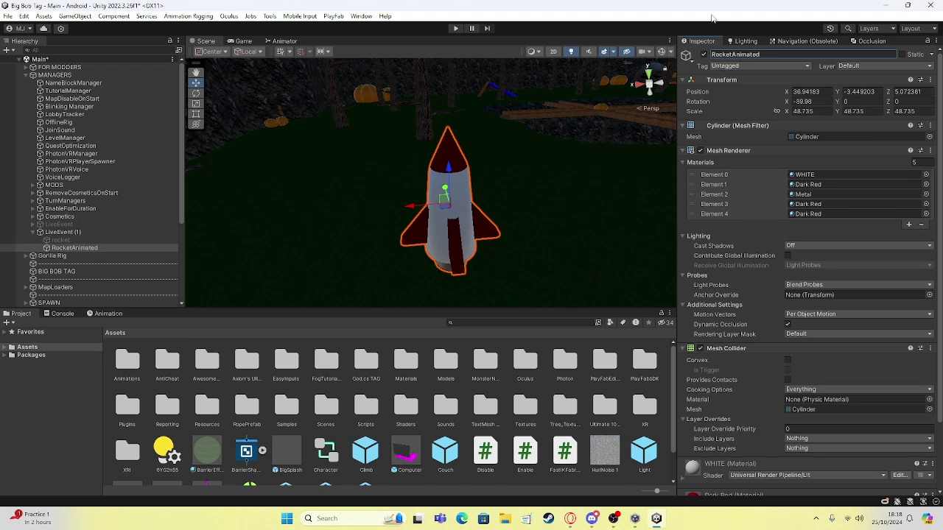
Remove RocketAnimated's Mesh Collider and create a liveeventexample clip in Assets/Animations
{"action": "left_click", "coordinate": [935, 347]}
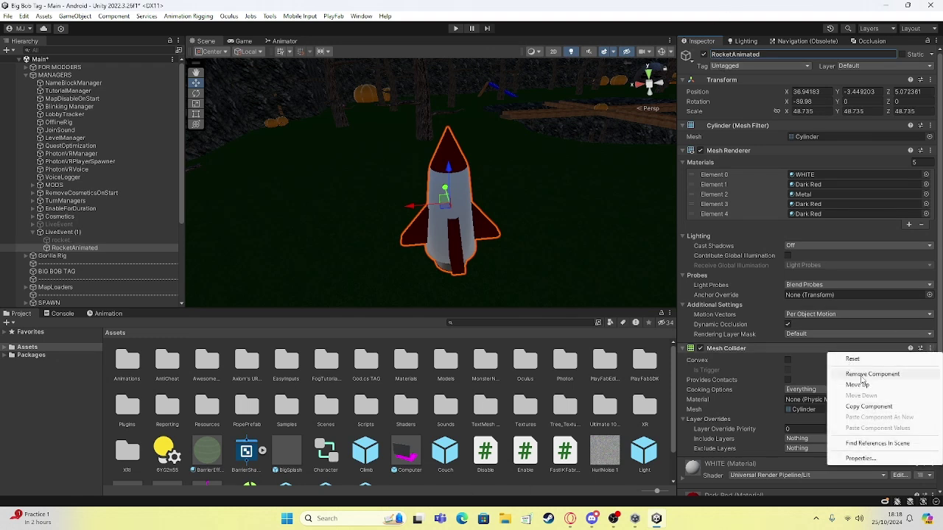
{"action": "left_click", "coordinate": [818, 374]}
{"action": "left_click", "coordinate": [103, 314]}
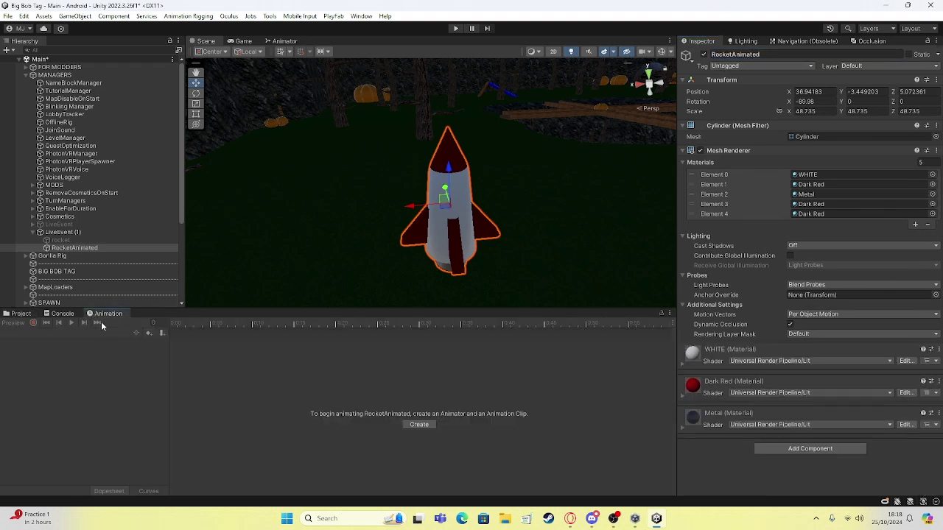
{"action": "left_click", "coordinate": [419, 425]}
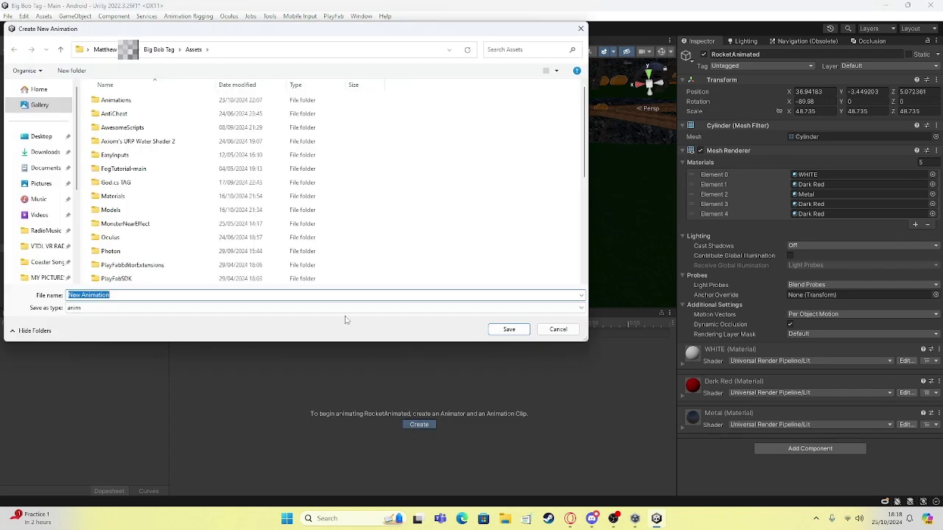
{"action": "double_click", "coordinate": [137, 101]}
{"action": "scroll", "coordinate": [184, 243], "scroll_direction": "down", "scroll_amount": 3}
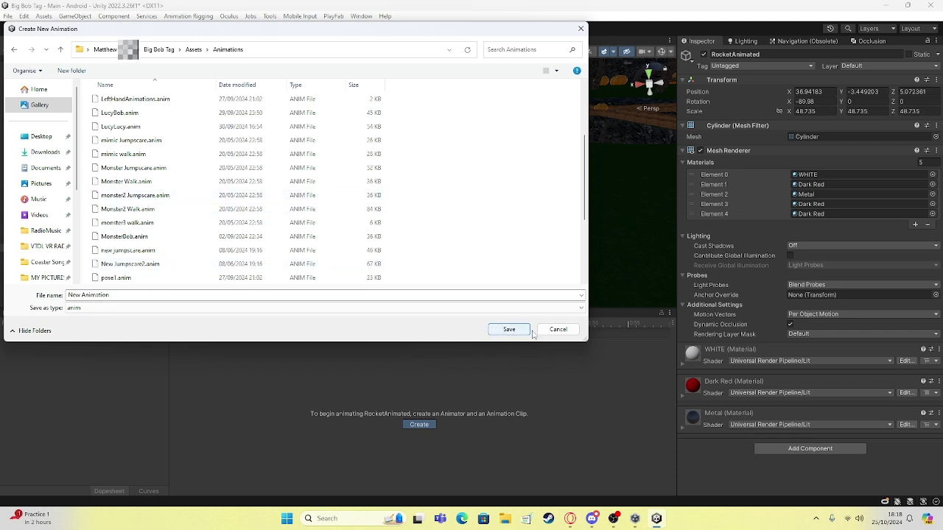
{"action": "left_click", "coordinate": [168, 296]}
{"action": "type", "text": "l"}
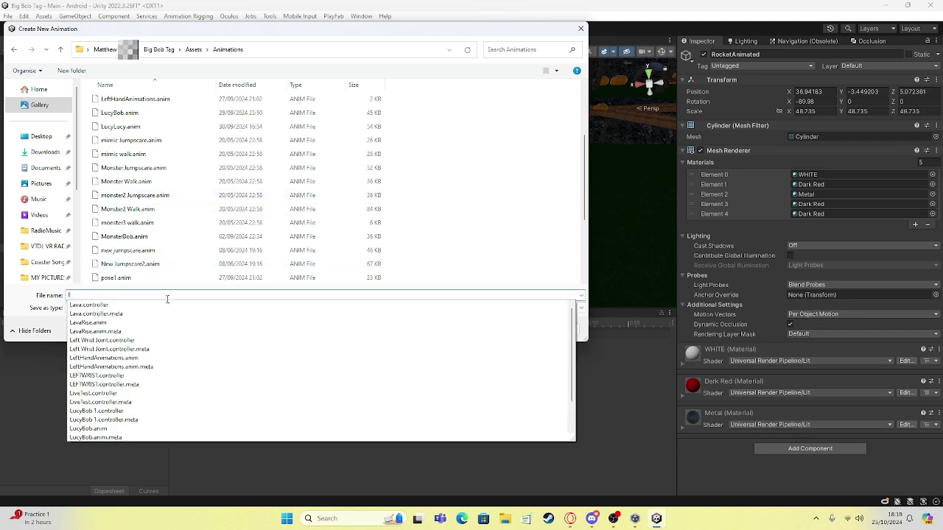
{"action": "type", "text": "iveeventex"}
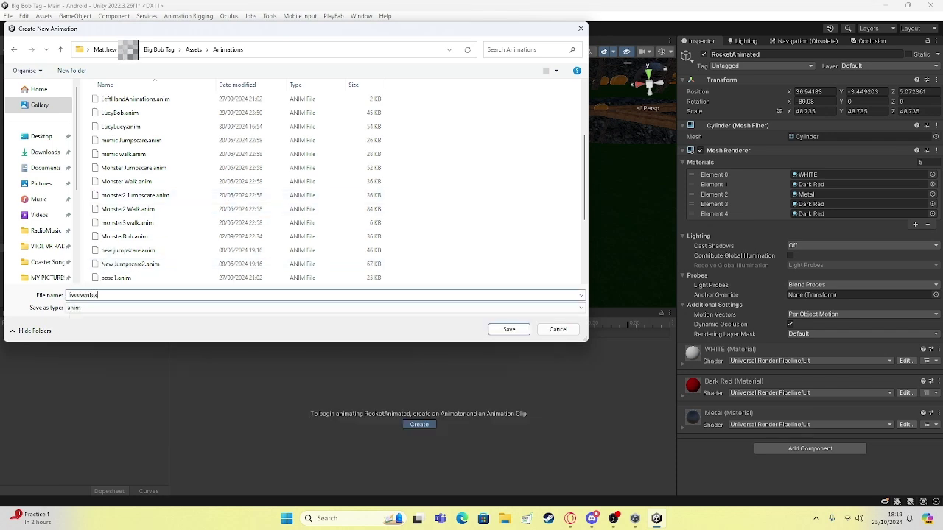
{"action": "type", "text": "ample"}
{"action": "left_click", "coordinate": [508, 329]}
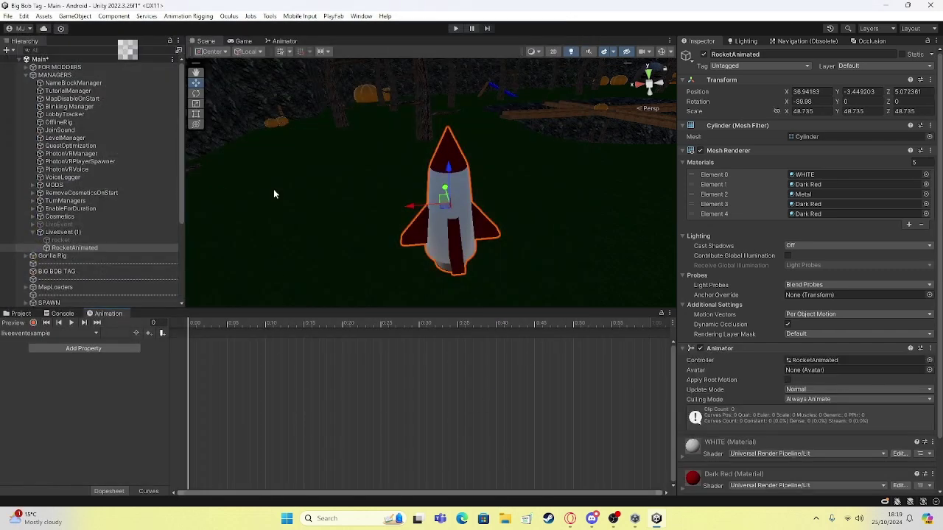
Start recording and key RocketAnimated raised to Y 3.45 at frame 60
{"action": "left_click", "coordinate": [34, 322]}
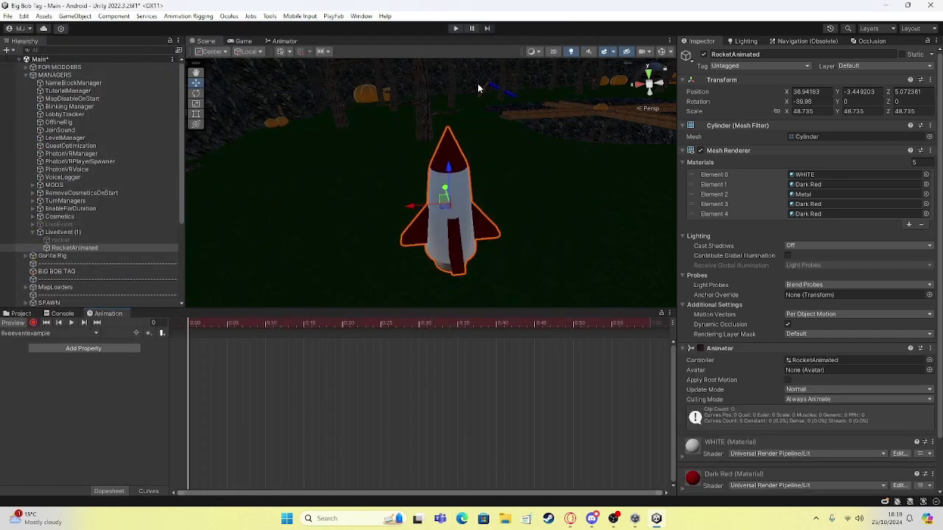
{"action": "left_click_drag", "start_coordinate": [480, 89], "coordinate": [393, 211], "text": "alt"}
{"action": "scroll", "coordinate": [354, 243], "scroll_direction": "down", "scroll_amount": 3}
{"action": "left_click_drag", "start_coordinate": [189, 325], "coordinate": [648, 346]}
{"action": "left_click_drag", "start_coordinate": [472, 147], "coordinate": [547, 261], "text": "alt"}
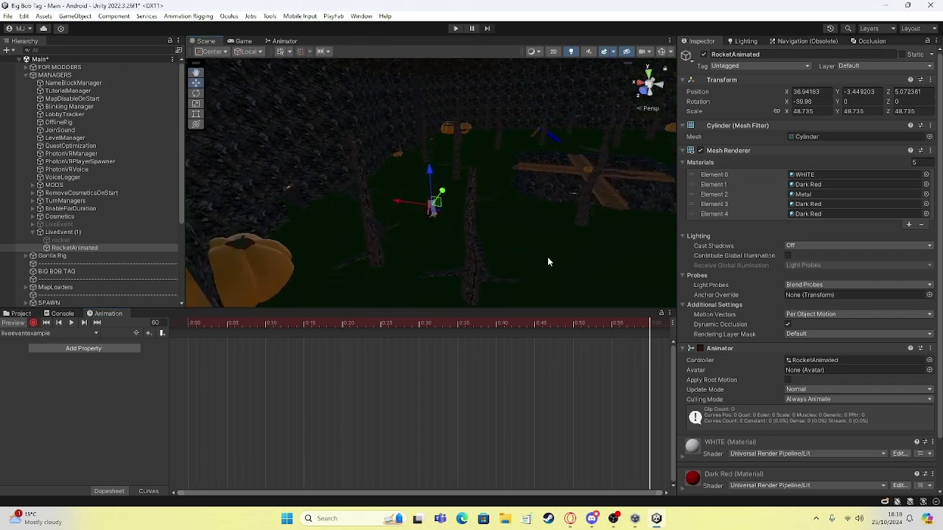
{"action": "left_click_drag", "start_coordinate": [427, 168], "coordinate": [426, 111]}
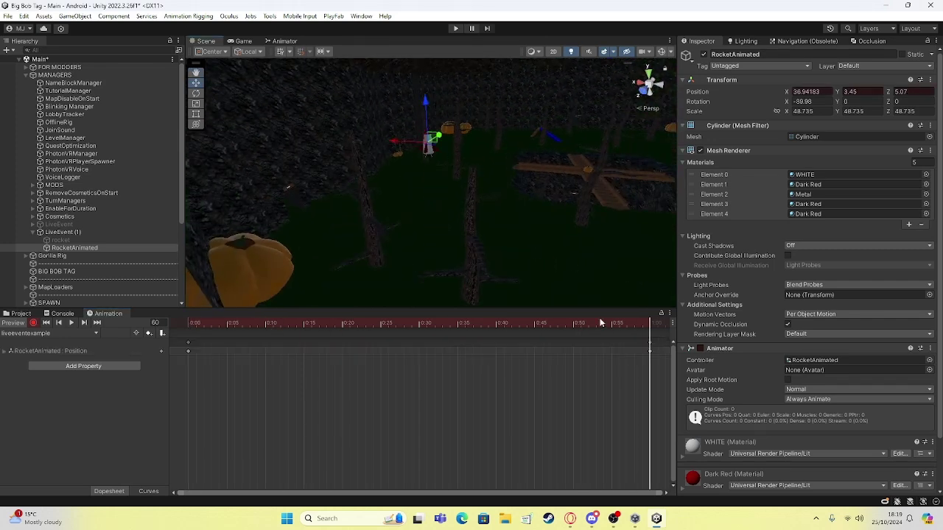
Key RocketAnimated lifted to the cave ceiling at frame 180, then stop recording
{"action": "scroll", "coordinate": [600, 369], "scroll_direction": "down", "scroll_amount": 6}
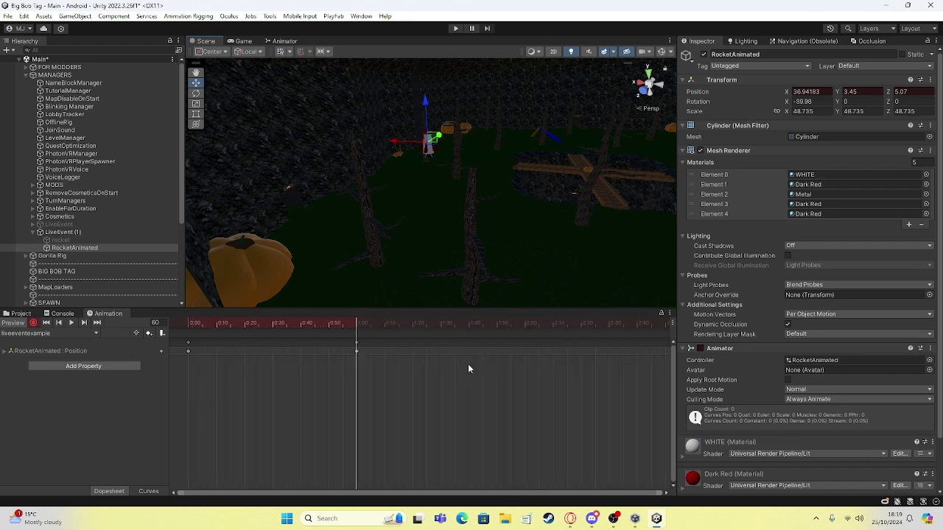
{"action": "left_click_drag", "start_coordinate": [333, 329], "coordinate": [621, 337]}
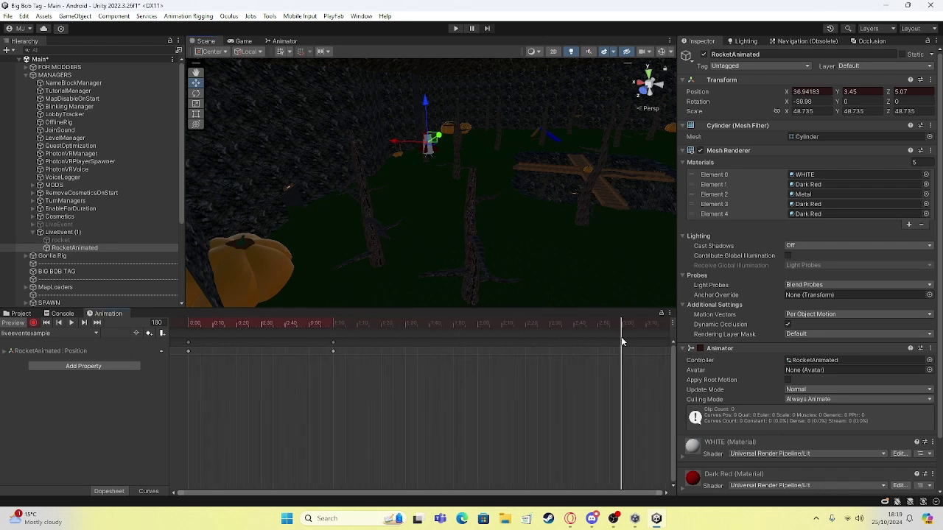
{"action": "right_click_drag", "start_coordinate": [365, 150], "coordinate": [349, 146]}
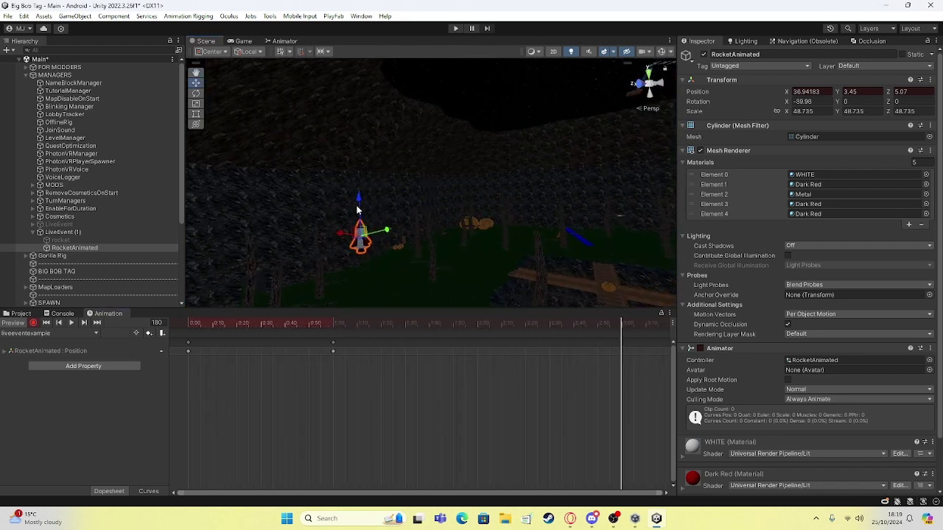
{"action": "left_click_drag", "start_coordinate": [357, 210], "coordinate": [355, 94]}
{"action": "left_click", "coordinate": [366, 245]}
{"action": "left_click_drag", "start_coordinate": [354, 235], "coordinate": [461, 67]}
{"action": "key", "text": "f"}
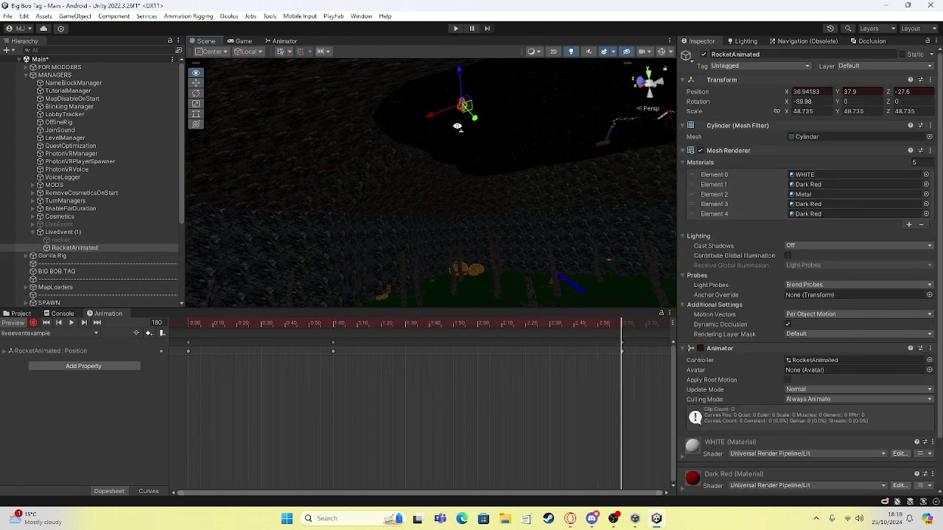
{"action": "right_click_drag", "start_coordinate": [523, 162], "coordinate": [420, 229]}
{"action": "left_click", "coordinate": [33, 323]}
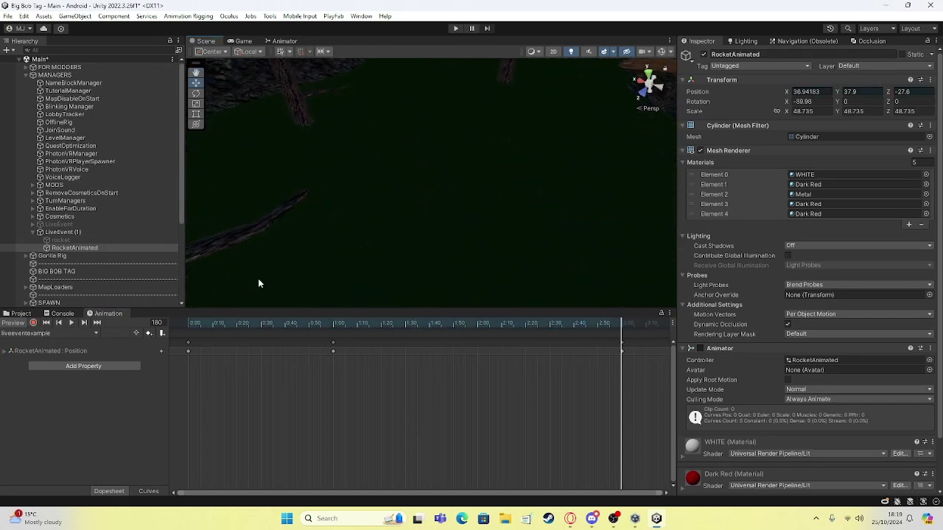
{"action": "double_click", "coordinate": [63, 233]}
Assign rocket as the Object To Disable in LiveEvent (1)'s time toggle
{"action": "left_click", "coordinate": [60, 241]}
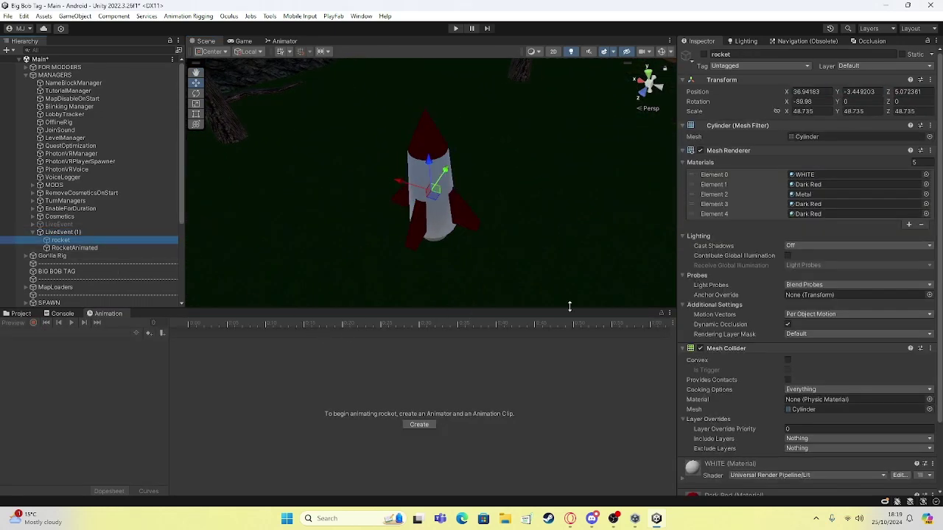
{"action": "left_click", "coordinate": [11, 319]}
{"action": "left_click_drag", "start_coordinate": [271, 271], "coordinate": [457, 258], "text": "alt"}
{"action": "left_click", "coordinate": [135, 232]}
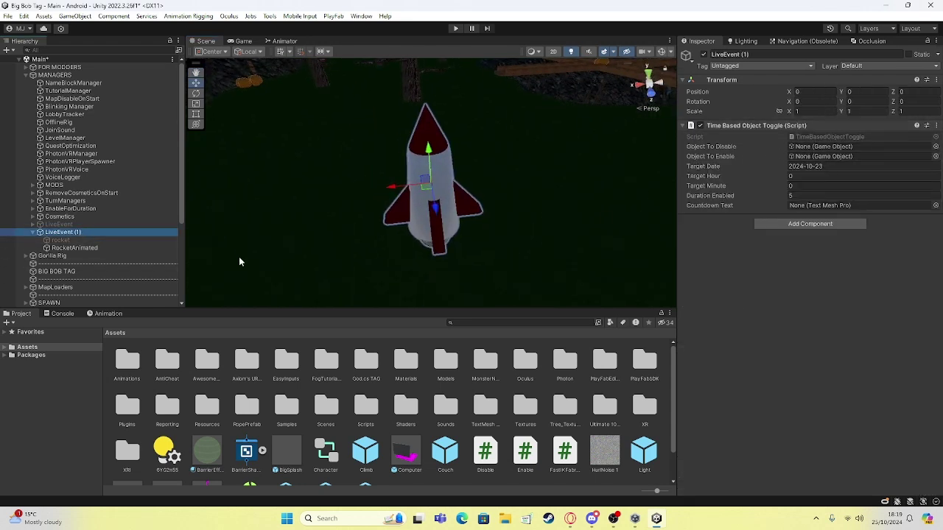
{"action": "left_click", "coordinate": [68, 240]}
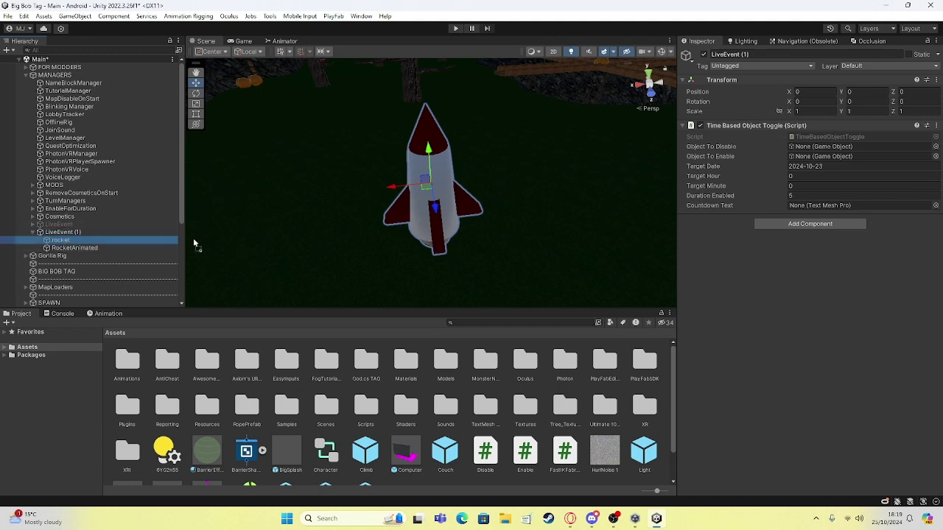
{"action": "left_click_drag", "start_coordinate": [194, 243], "coordinate": [822, 147]}
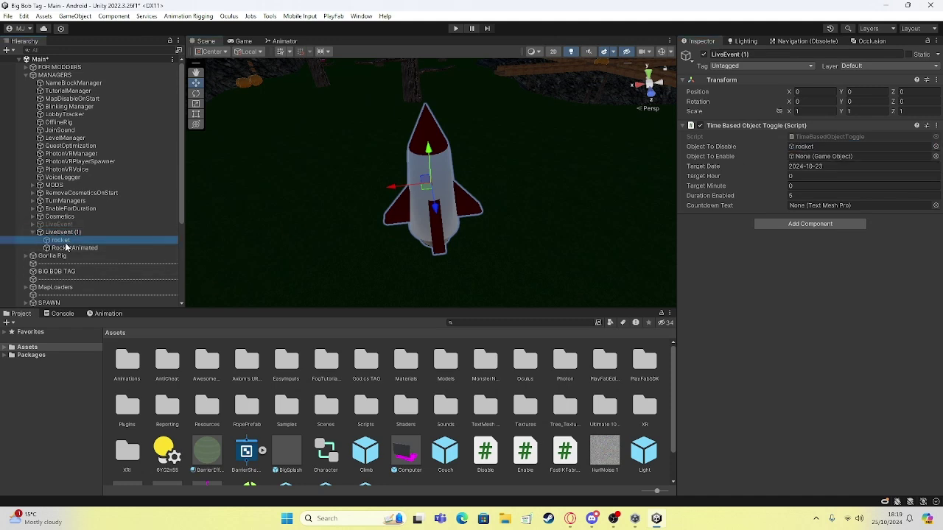
Make RocketAnimated start inactive and assign it as the toggle's Object To Enable
{"action": "double_click", "coordinate": [62, 240]}
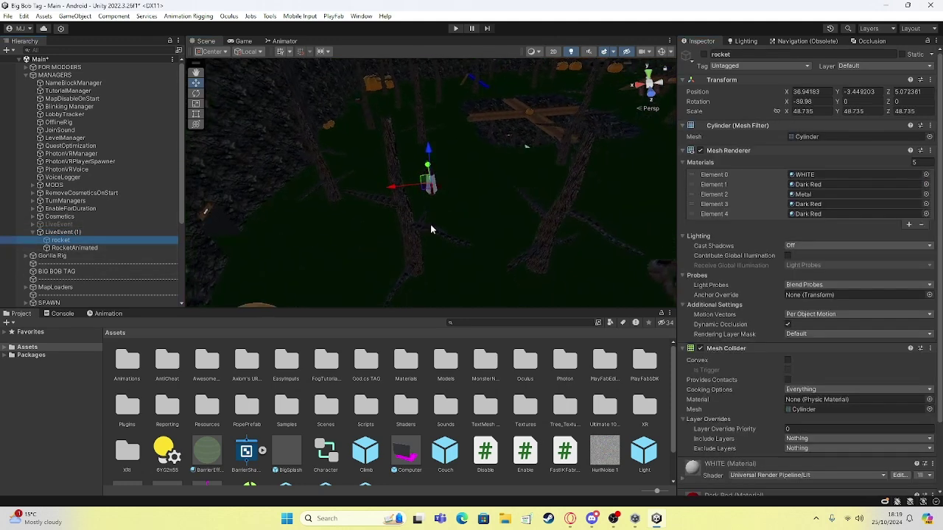
{"action": "left_click", "coordinate": [64, 249]}
{"action": "left_click", "coordinate": [702, 56]}
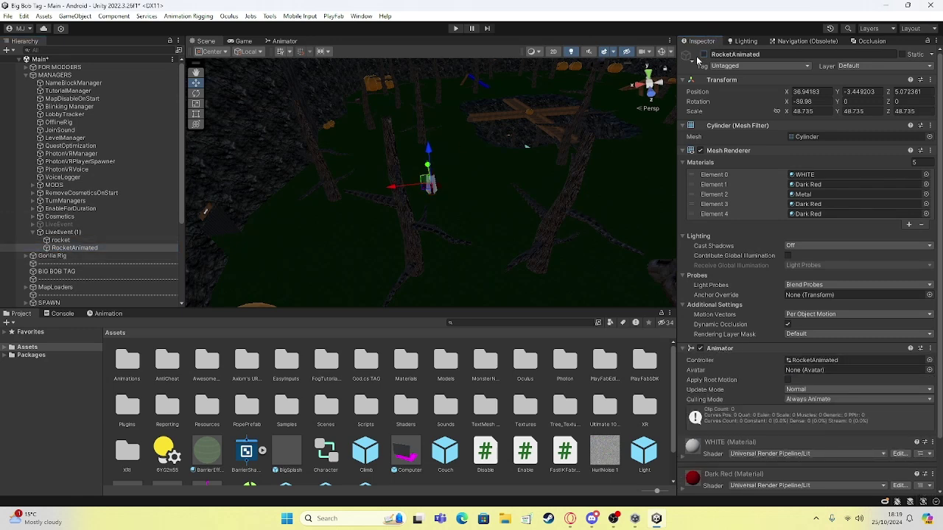
{"action": "right_click_drag", "start_coordinate": [349, 236], "coordinate": [345, 230]}
{"action": "left_click", "coordinate": [468, 214]}
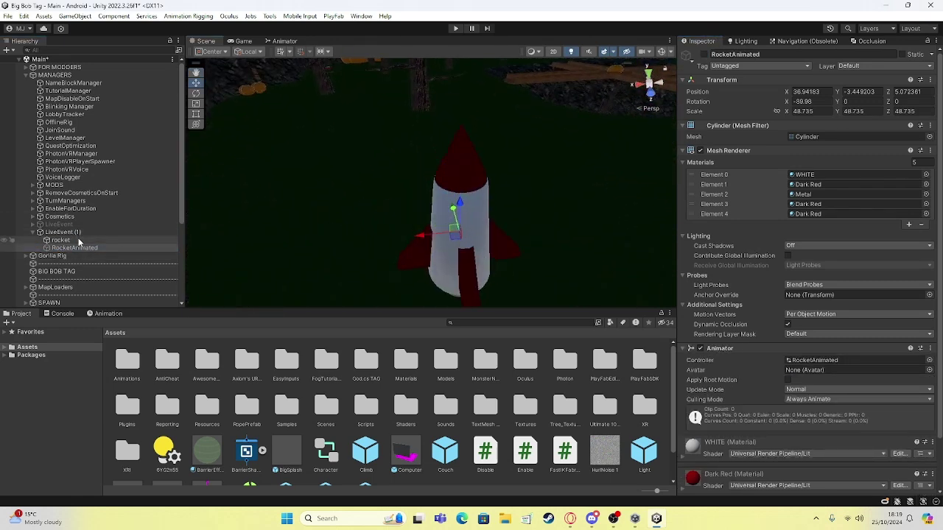
{"action": "right_click_drag", "start_coordinate": [467, 214], "coordinate": [514, 237]}
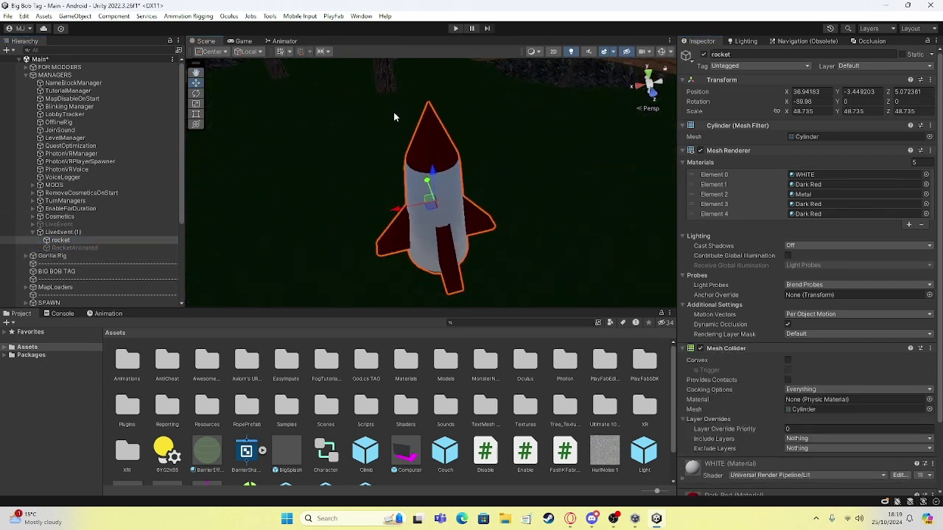
{"action": "left_click", "coordinate": [62, 232]}
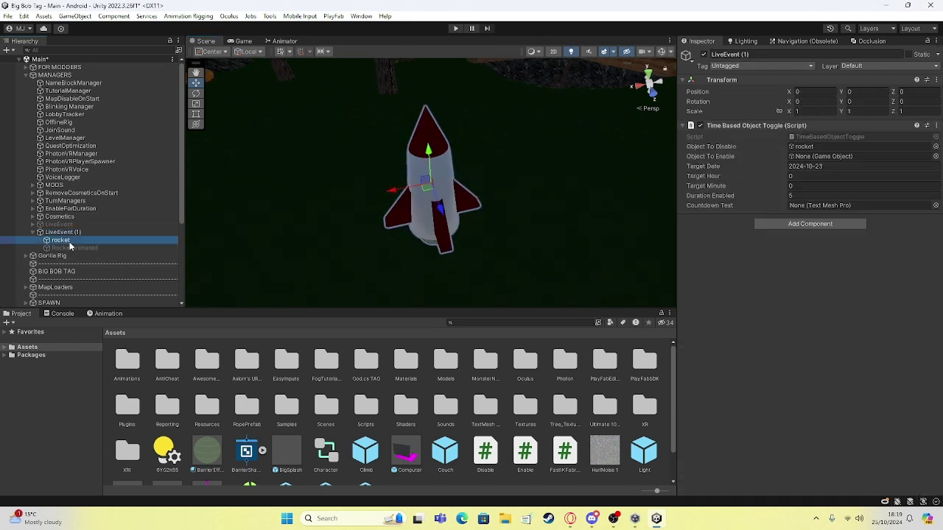
{"action": "left_click_drag", "start_coordinate": [61, 240], "coordinate": [806, 151]}
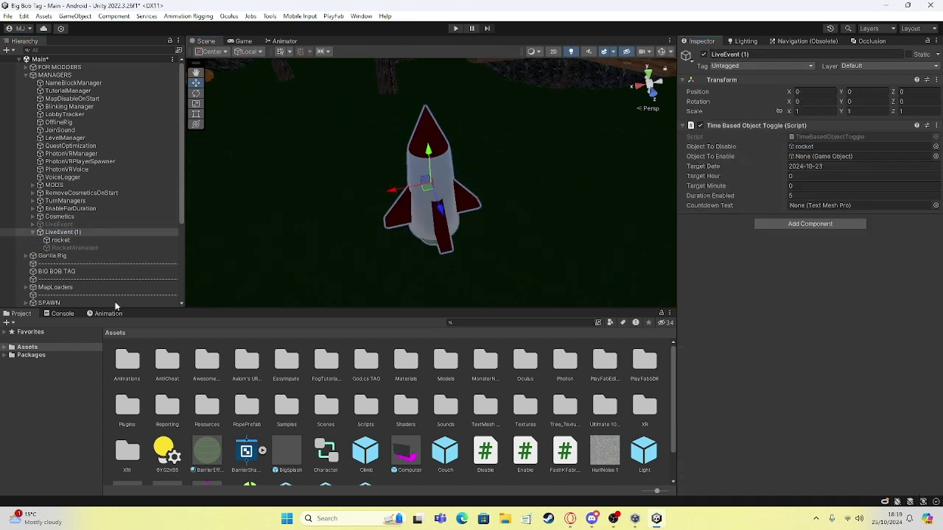
{"action": "left_click_drag", "start_coordinate": [74, 248], "coordinate": [829, 157]}
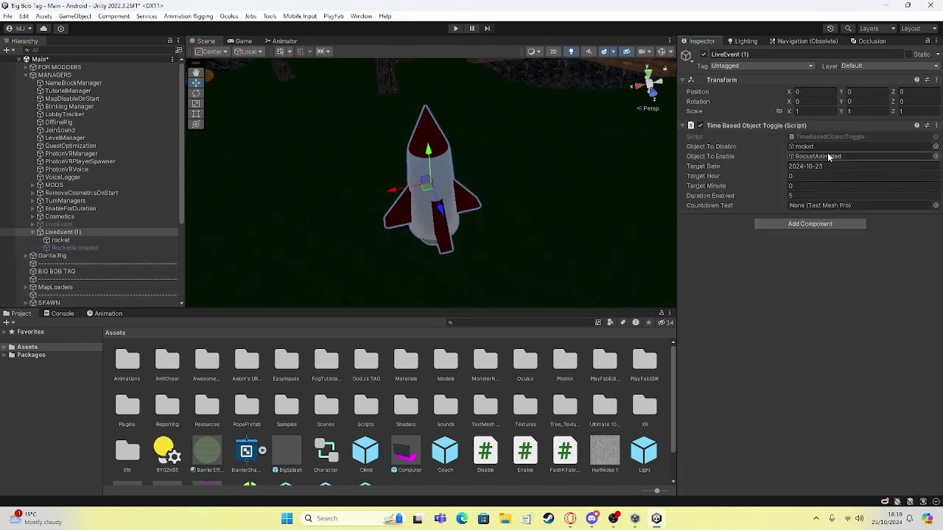
Keep target date 2024-10-23, set Target Hour 17 and Target Minute 25
{"action": "double_click", "coordinate": [839, 167]}
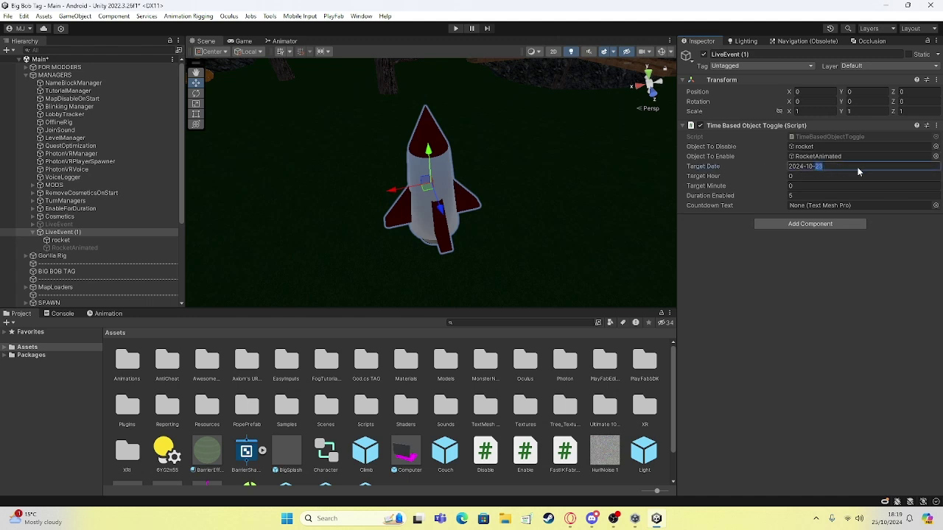
{"action": "left_click", "coordinate": [816, 175]}
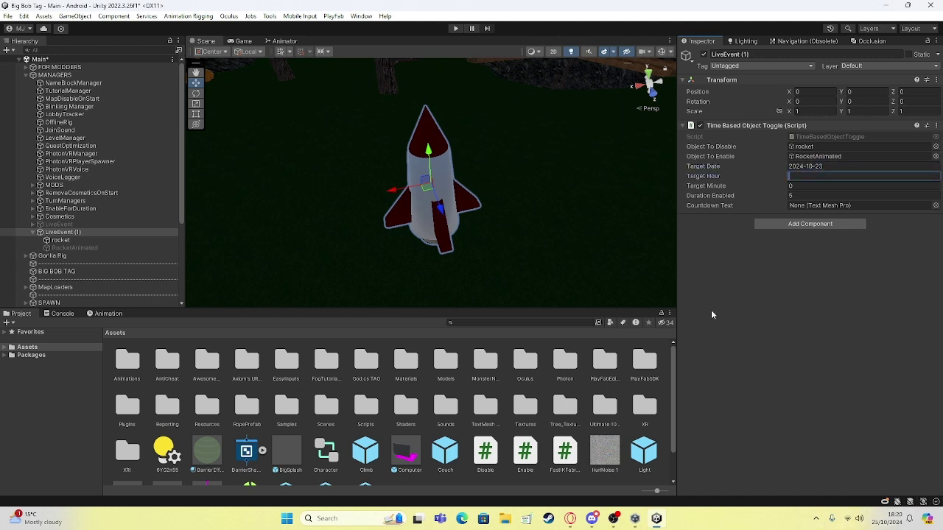
{"action": "type", "text": "17"}
{"action": "left_click", "coordinate": [803, 187]}
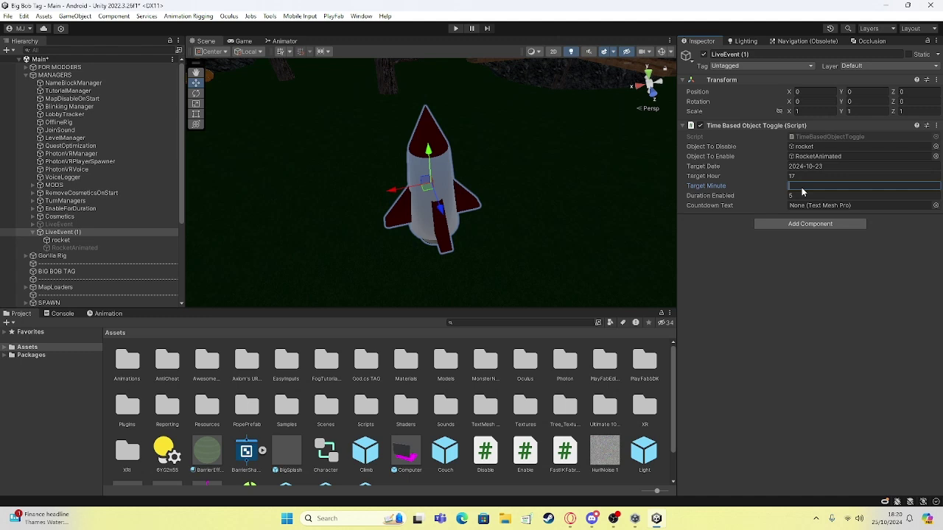
{"action": "type", "text": "25"}
{"action": "left_click", "coordinate": [801, 197]}
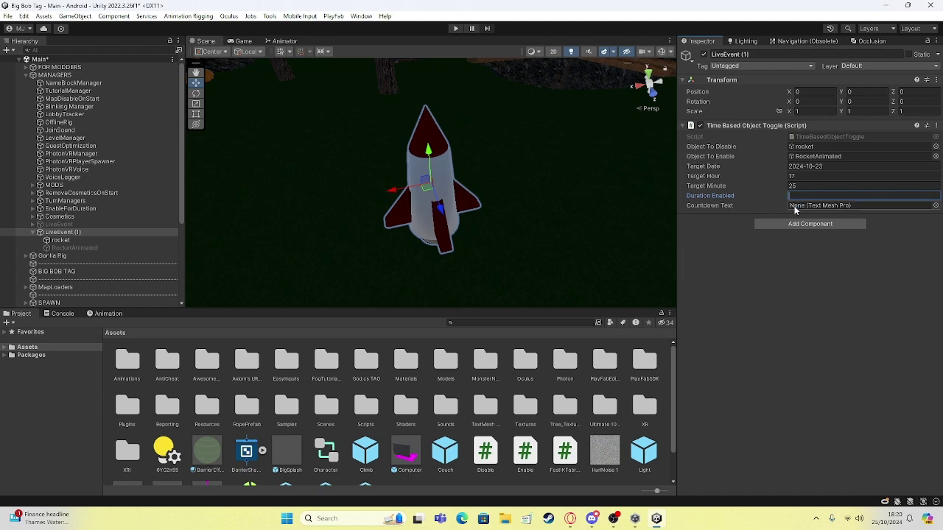
Enter duration 5 and add a Text - TextMeshPro object under LiveEvent (1)
{"action": "type", "text": "5"}
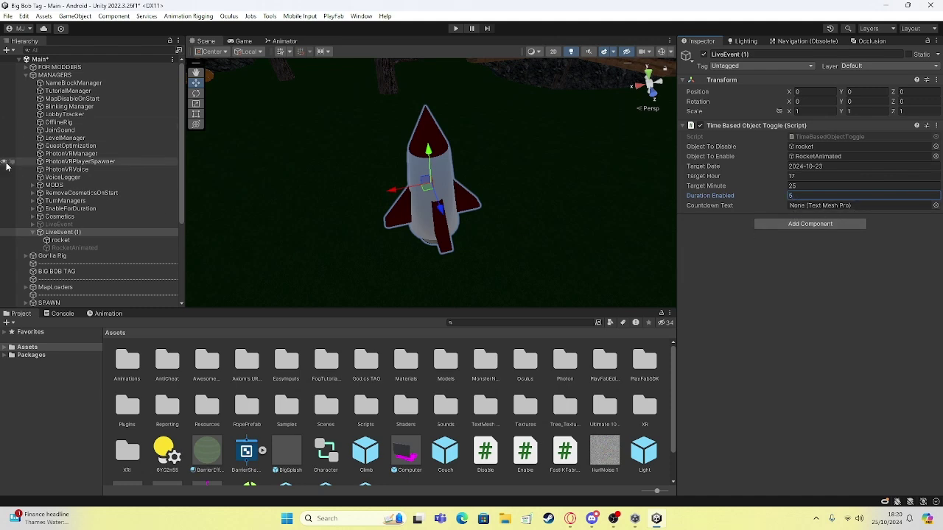
{"action": "right_click", "coordinate": [75, 232]}
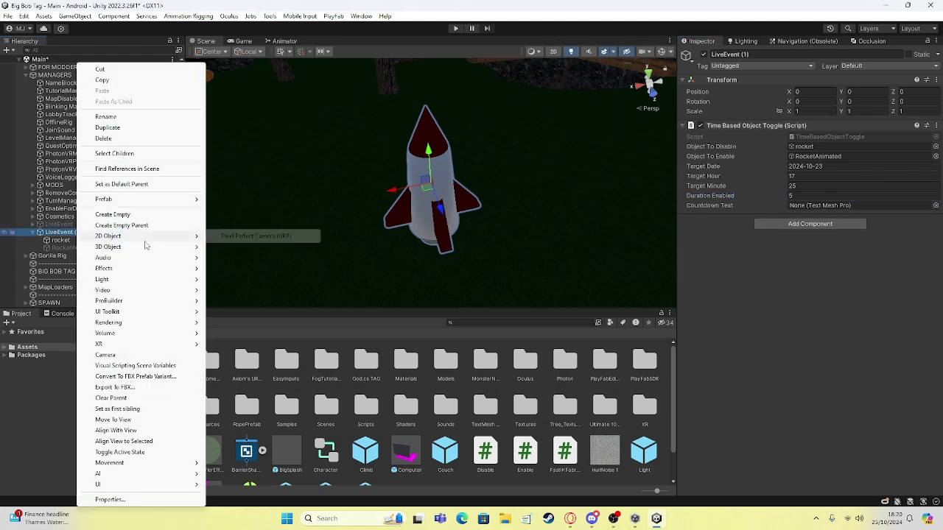
{"action": "mouse_move", "coordinate": [145, 246]}
{"action": "left_click", "coordinate": [243, 315]}
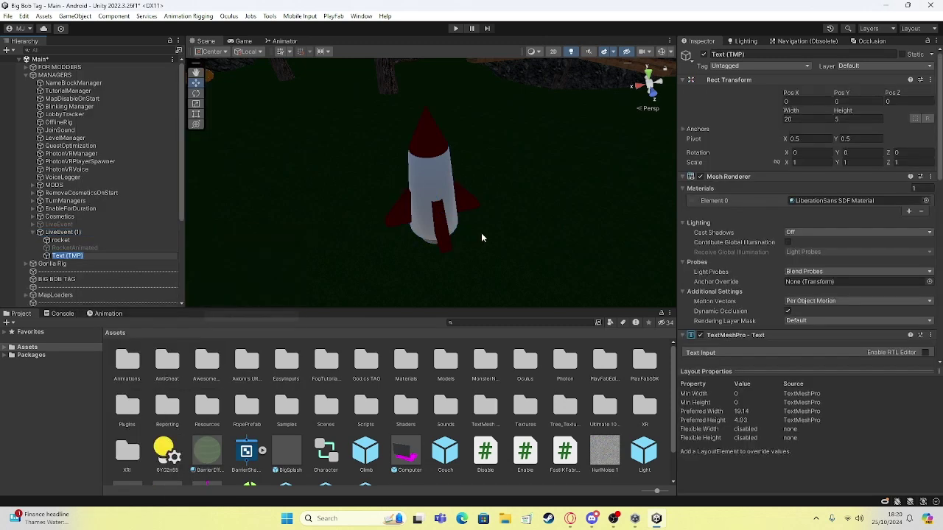
{"action": "right_click_drag", "start_coordinate": [482, 233], "coordinate": [489, 145]}
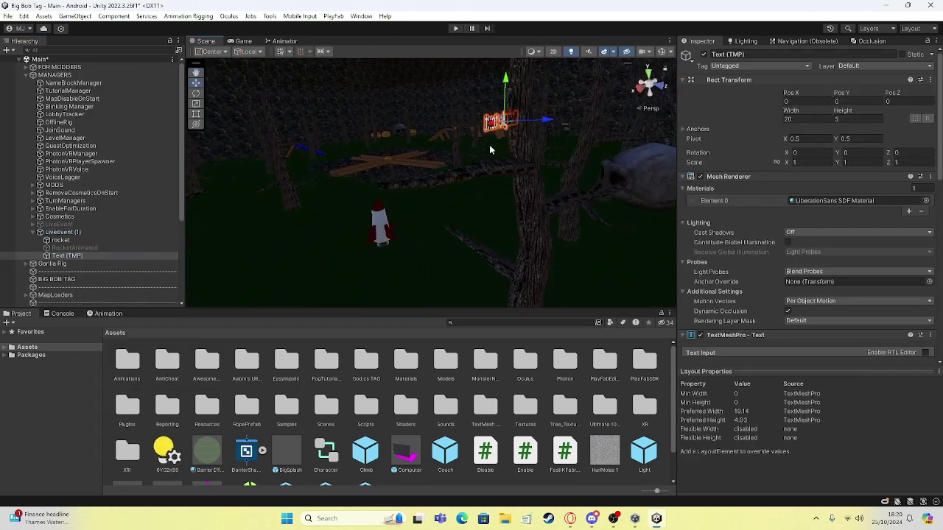
{"action": "left_click_drag", "start_coordinate": [493, 129], "coordinate": [641, 175]}
Replace the sample text with 00:00:00 and move it above the rocket
{"action": "scroll", "coordinate": [754, 232], "scroll_direction": "down", "scroll_amount": 3}
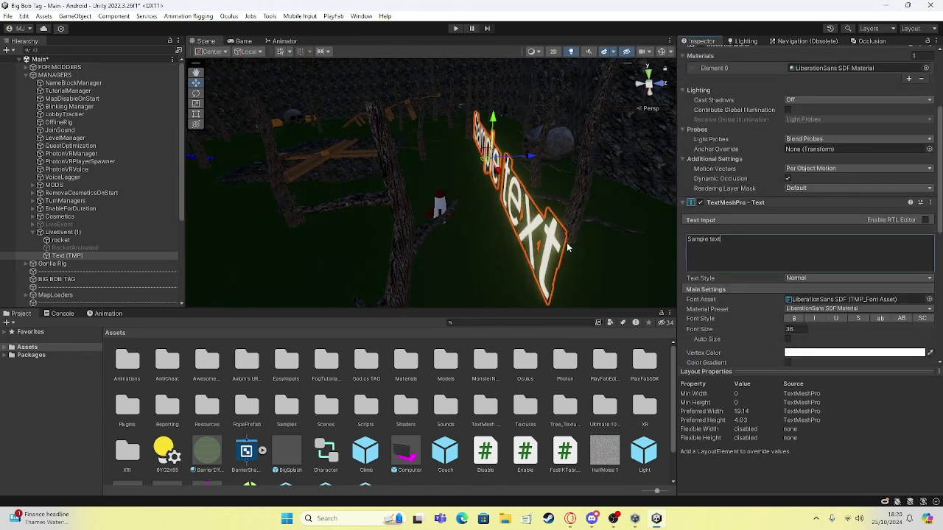
{"action": "key", "text": "ctrl+a"}
{"action": "key", "text": "BackSpace"}
{"action": "type", "text": "00:"}
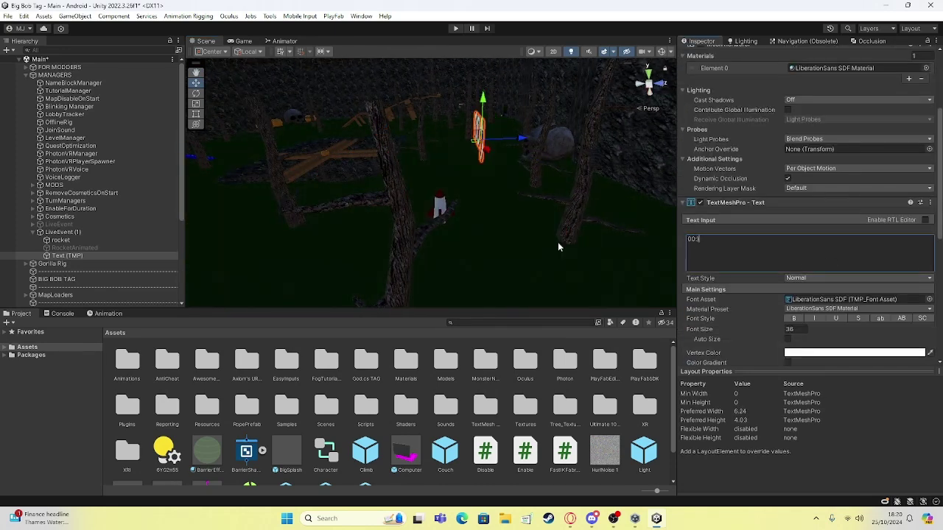
{"action": "type", "text": "00:"}
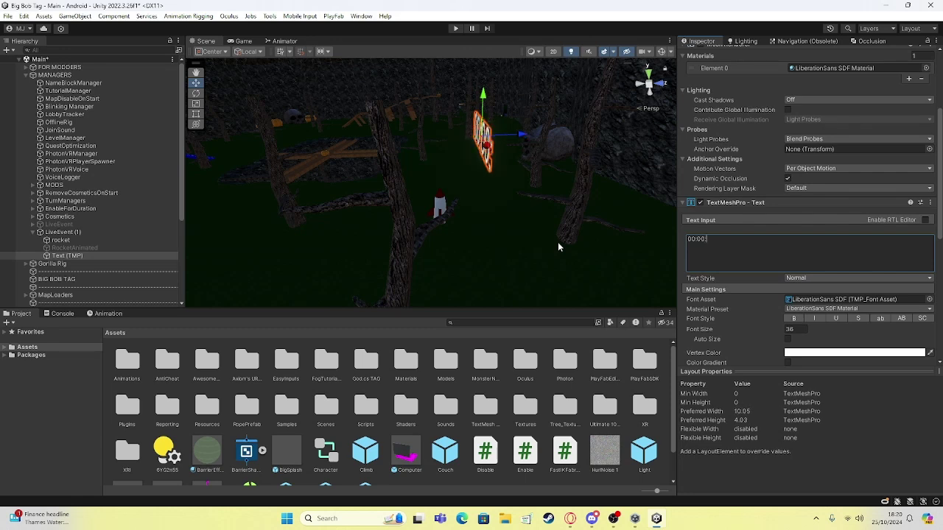
{"action": "type", "text": "00"}
{"action": "left_click_drag", "start_coordinate": [512, 138], "coordinate": [492, 163]}
{"action": "key", "text": "f"}
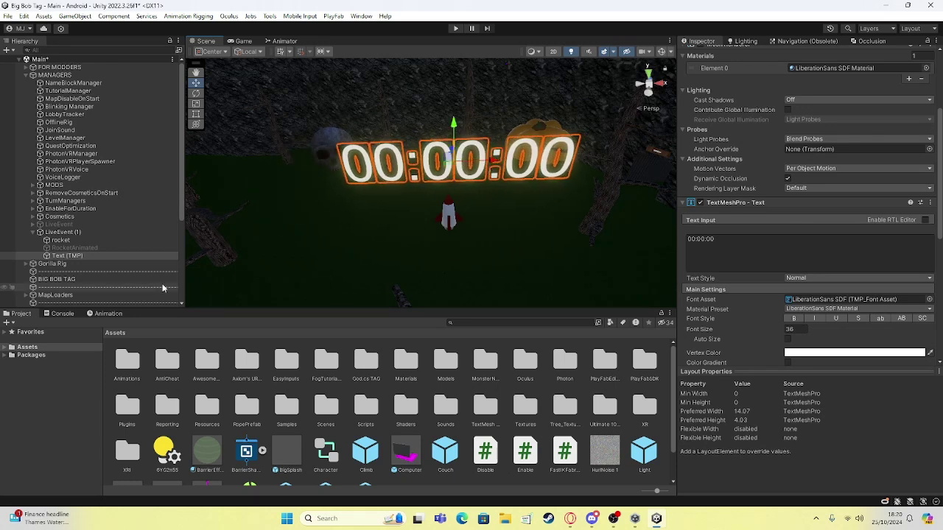
Assign Text (TMP) as LiveEvent (1)'s Countdown Text and start play mode
{"action": "left_click", "coordinate": [60, 240]}
{"action": "left_click", "coordinate": [62, 232]}
{"action": "left_click_drag", "start_coordinate": [67, 255], "coordinate": [818, 208]}
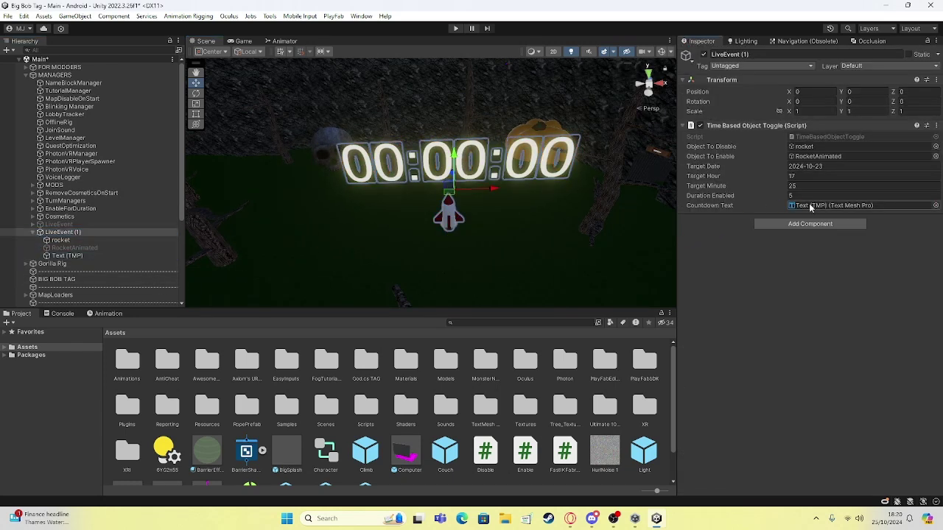
{"action": "left_click", "coordinate": [454, 29]}
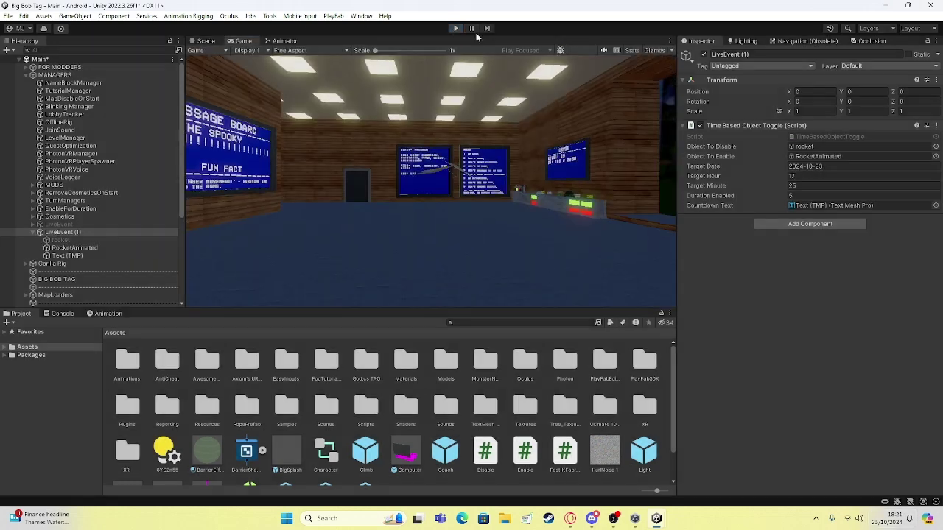
Exit play mode, set Target Date to 2024-10-25 and Target Minute to 22, then replay
{"action": "key", "text": "ctrl+p"}
{"action": "left_click", "coordinate": [841, 168]}
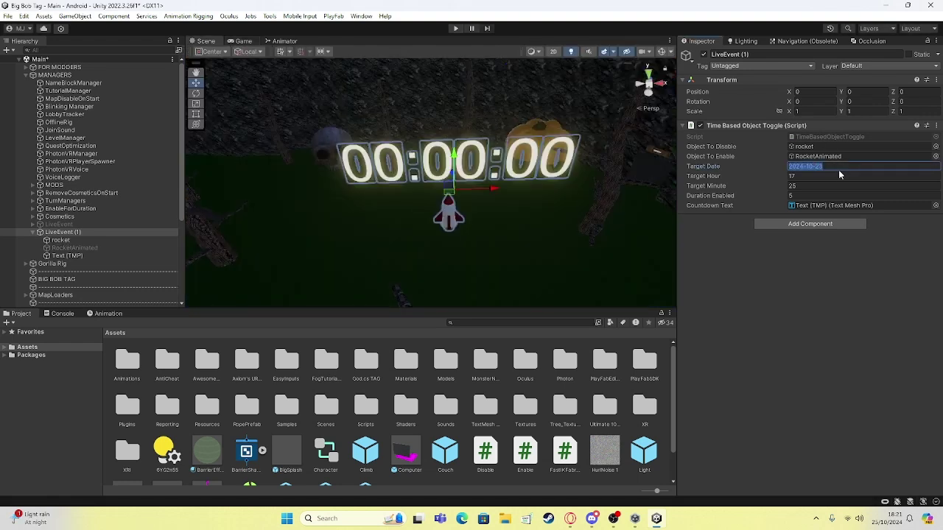
{"action": "left_click", "coordinate": [841, 168]}
{"action": "type", "text": "5"}
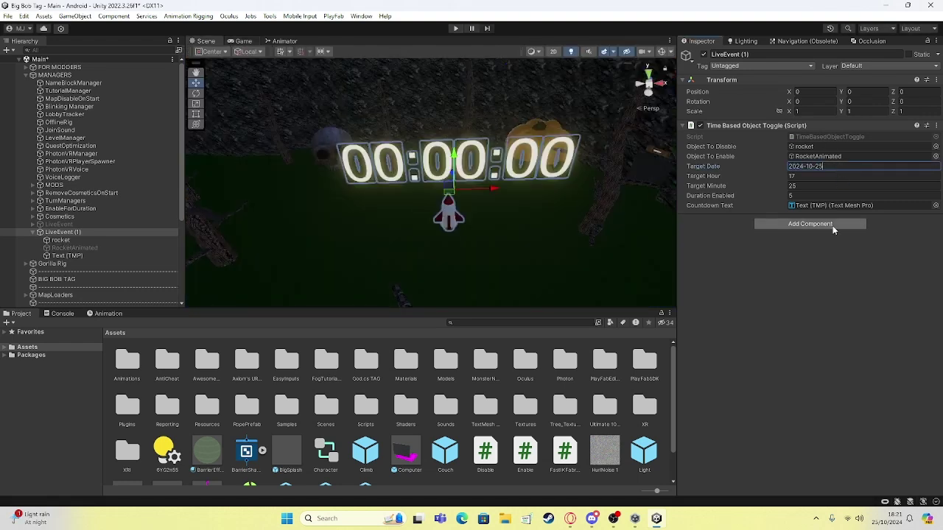
{"action": "left_click", "coordinate": [820, 188]}
{"action": "type", "text": "2"}
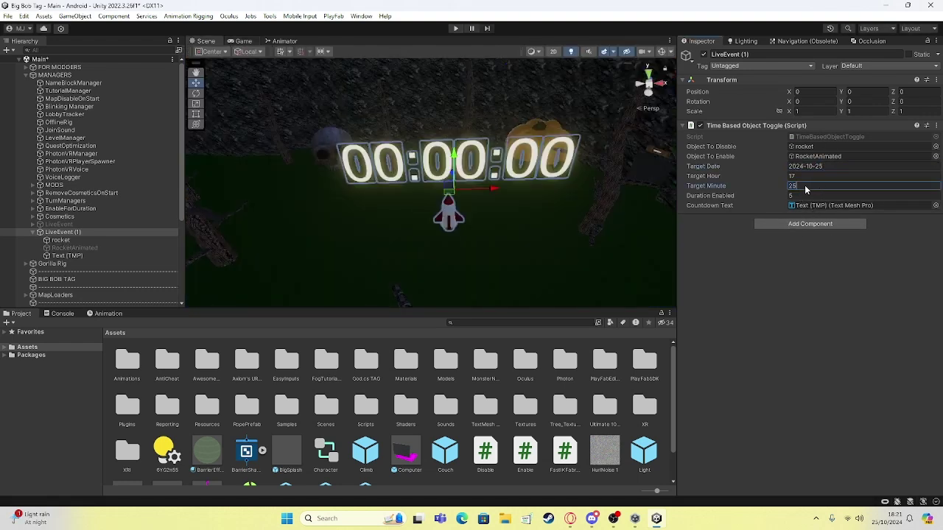
{"action": "left_click", "coordinate": [454, 28]}
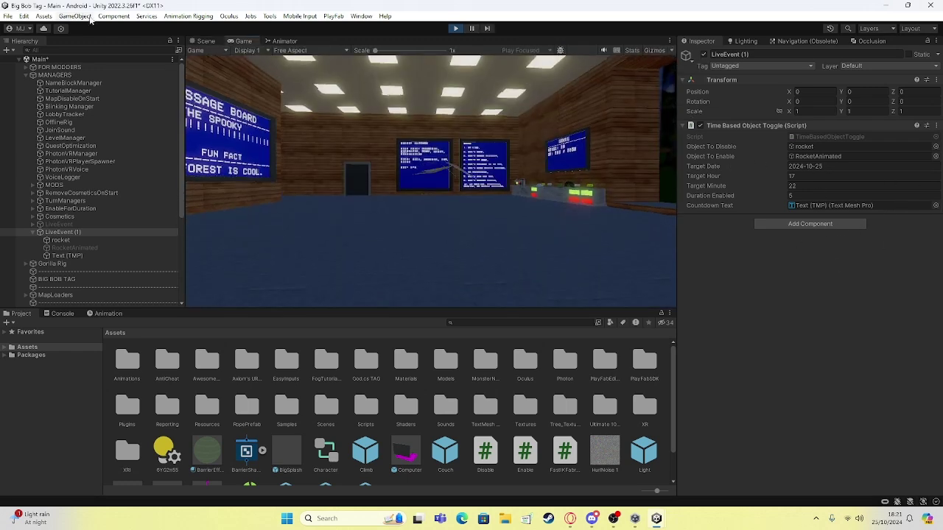
In the Scene view, orbit around the clock and rocket while the countdown ticks toward 00:00:00
{"action": "left_click", "coordinate": [206, 41]}
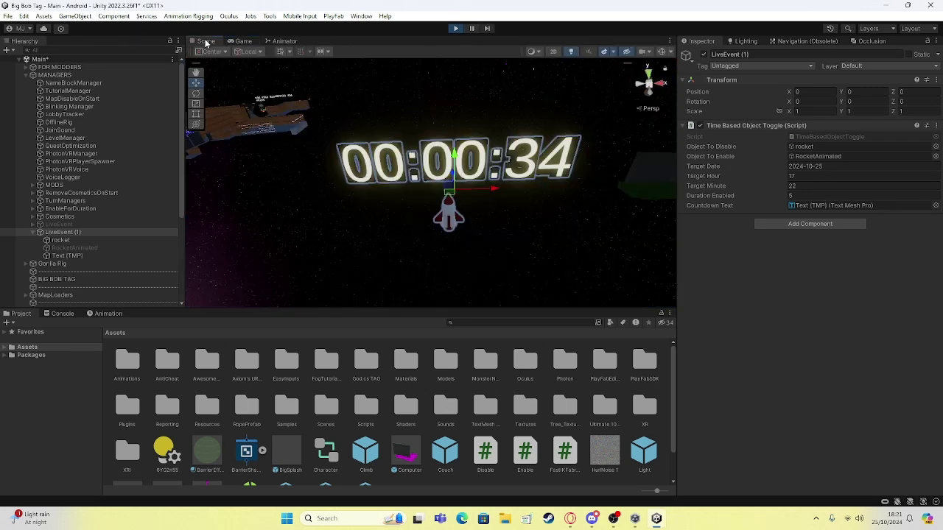
{"action": "left_click", "coordinate": [431, 241]}
{"action": "right_click_drag", "start_coordinate": [431, 241], "coordinate": [511, 151]}
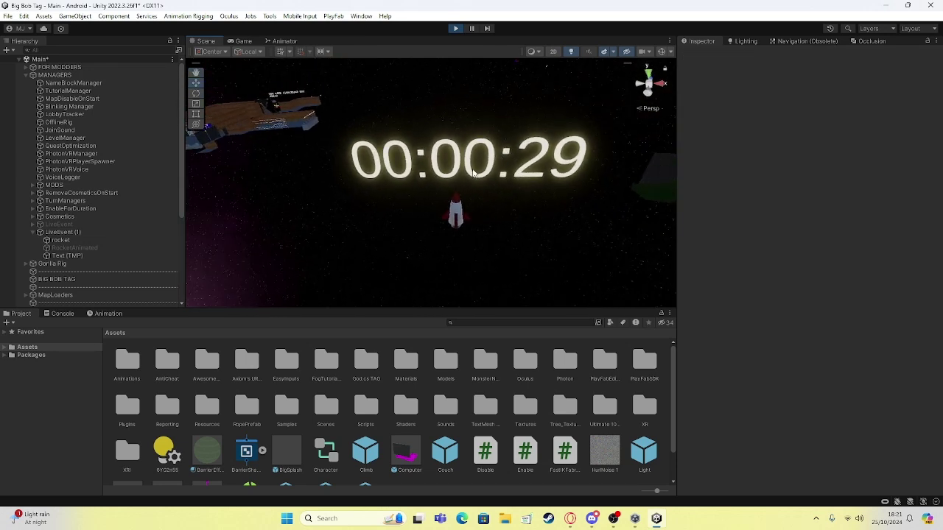
{"action": "right_click_drag", "start_coordinate": [507, 114], "coordinate": [536, 131]}
{"action": "right_click_drag", "start_coordinate": [461, 103], "coordinate": [418, 176]}
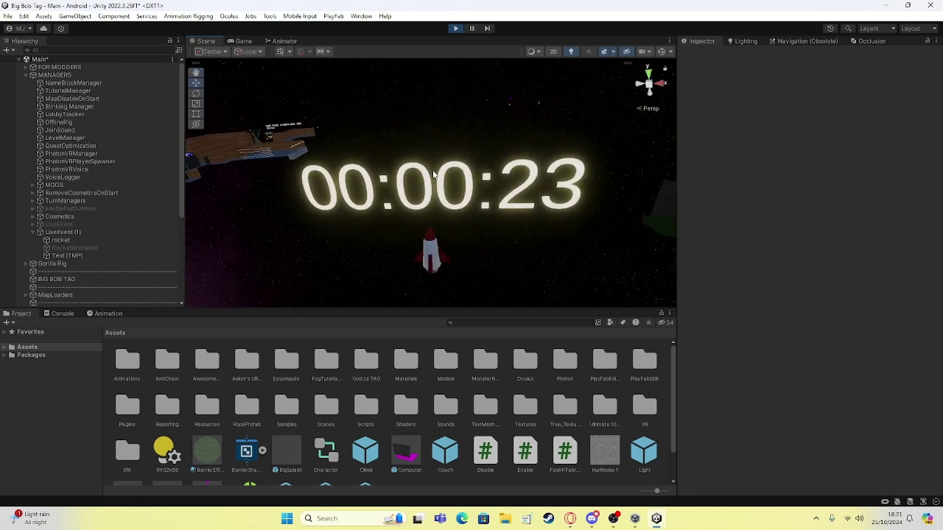
{"action": "mouse_move", "coordinate": [560, 174]}
{"action": "right_mouse_down"}
{"action": "mouse_move", "coordinate": [554, 189]}
{"action": "mouse_move", "coordinate": [568, 193]}
{"action": "mouse_move", "coordinate": [555, 189]}
{"action": "right_mouse_up"}
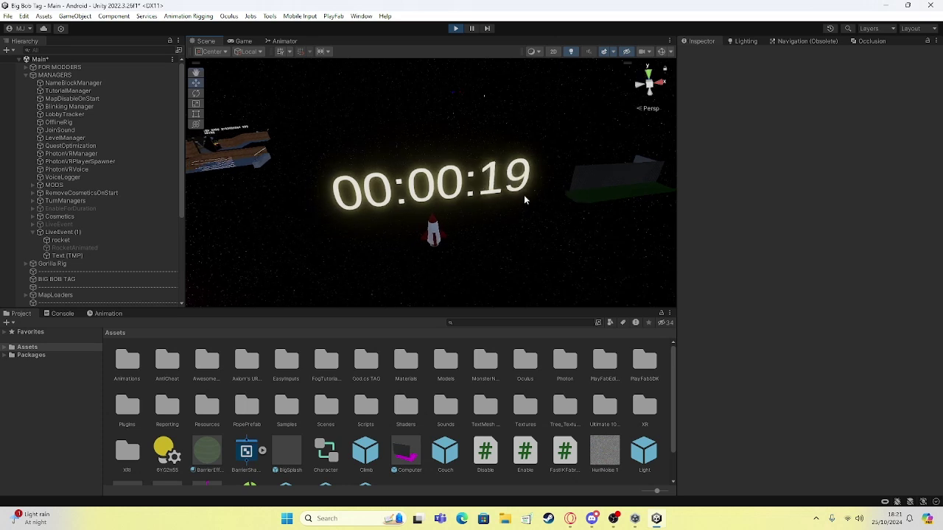
{"action": "right_click_drag", "start_coordinate": [552, 193], "coordinate": [433, 189]}
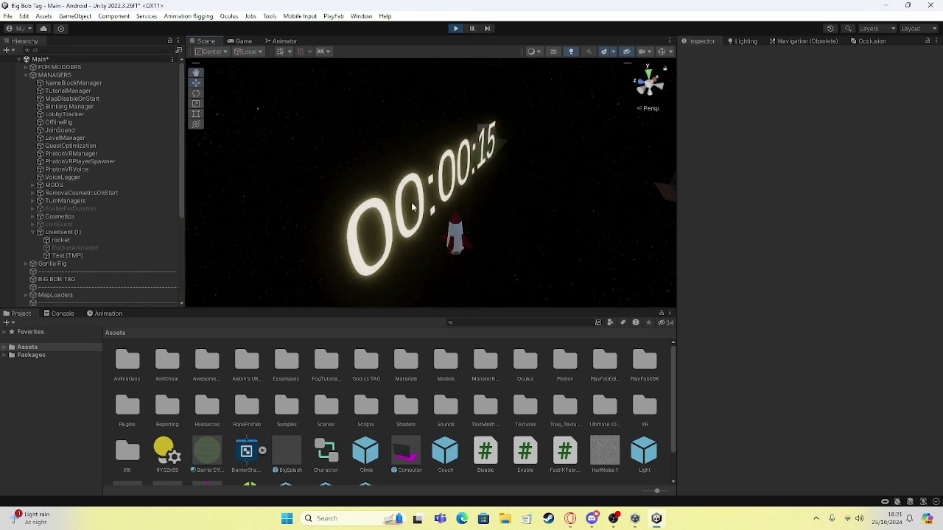
{"action": "mouse_move", "coordinate": [497, 204]}
{"action": "right_mouse_down"}
{"action": "mouse_move", "coordinate": [435, 162]}
{"action": "mouse_move", "coordinate": [322, 164]}
{"action": "mouse_move", "coordinate": [443, 267]}
{"action": "mouse_move", "coordinate": [501, 207]}
{"action": "right_mouse_up"}
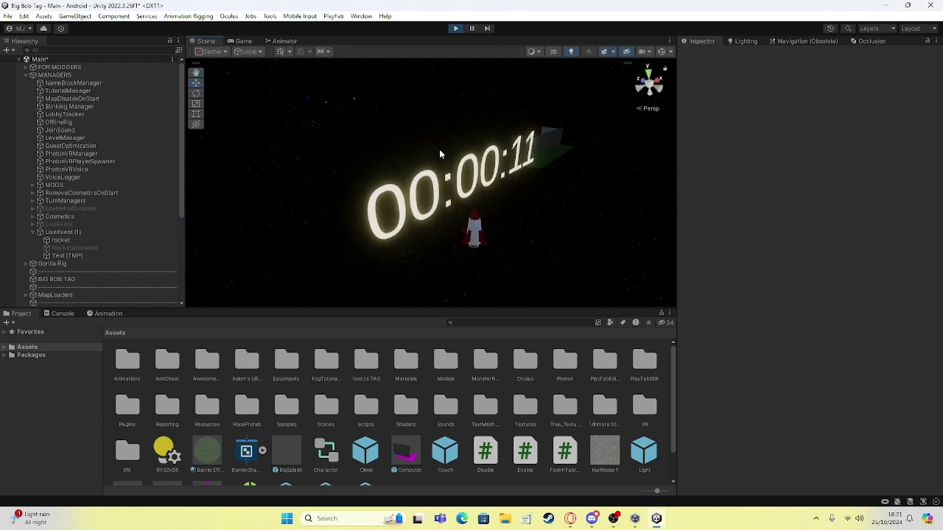
{"action": "right_click_drag", "start_coordinate": [440, 152], "coordinate": [438, 258]}
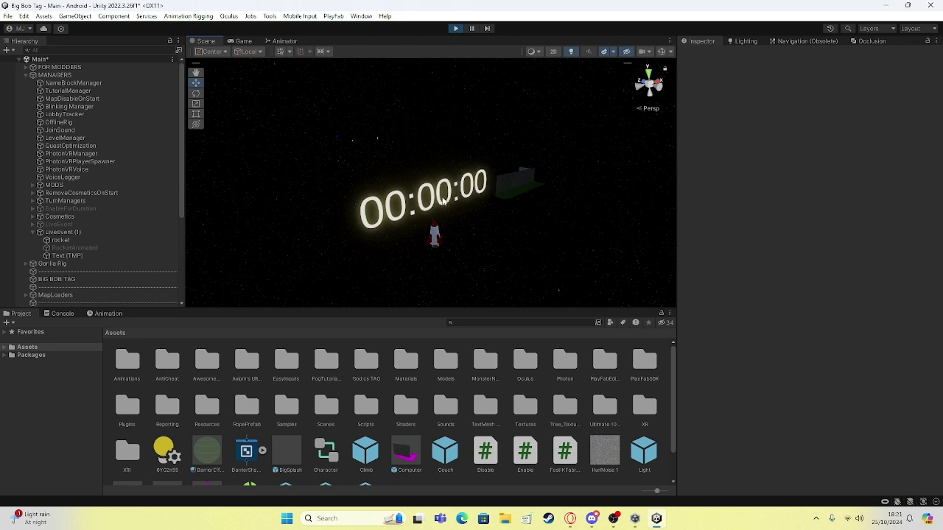
Follow the launching rocket, then exit play mode and frame LiveEvent (1) in the scene
{"action": "right_click_drag", "start_coordinate": [442, 184], "coordinate": [361, 247]}
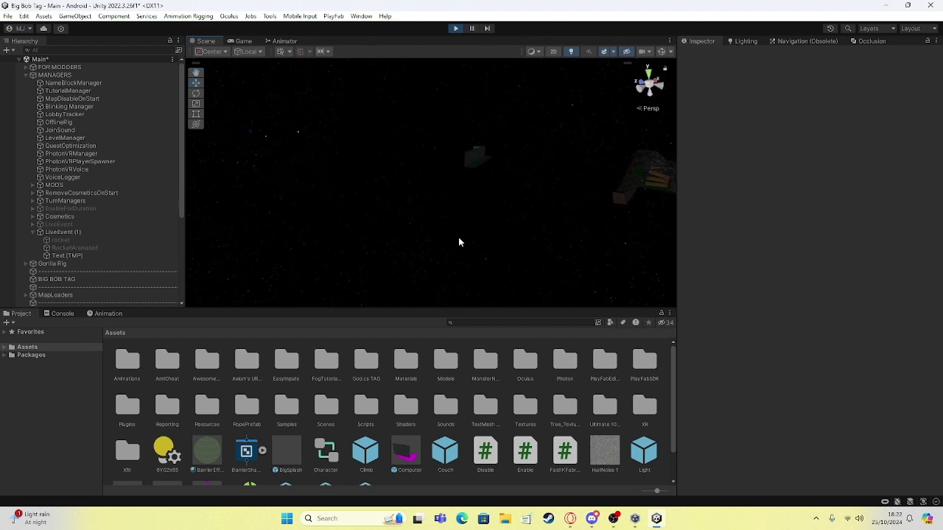
{"action": "double_click", "coordinate": [97, 256]}
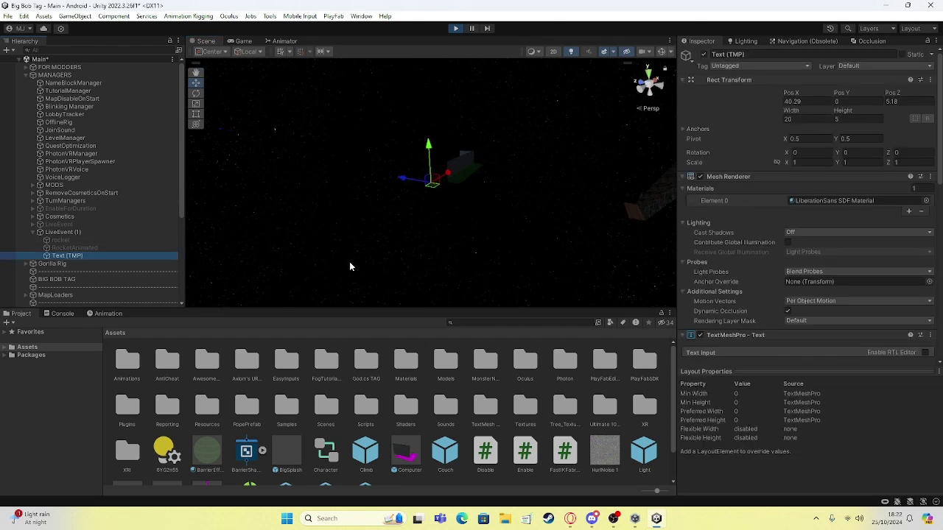
{"action": "left_click", "coordinate": [405, 253]}
{"action": "left_click", "coordinate": [458, 31]}
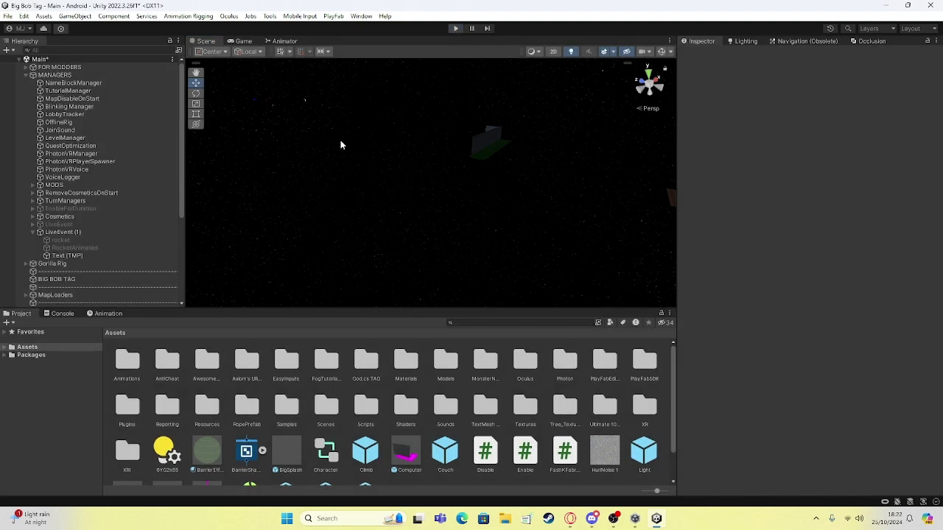
{"action": "double_click", "coordinate": [80, 233]}
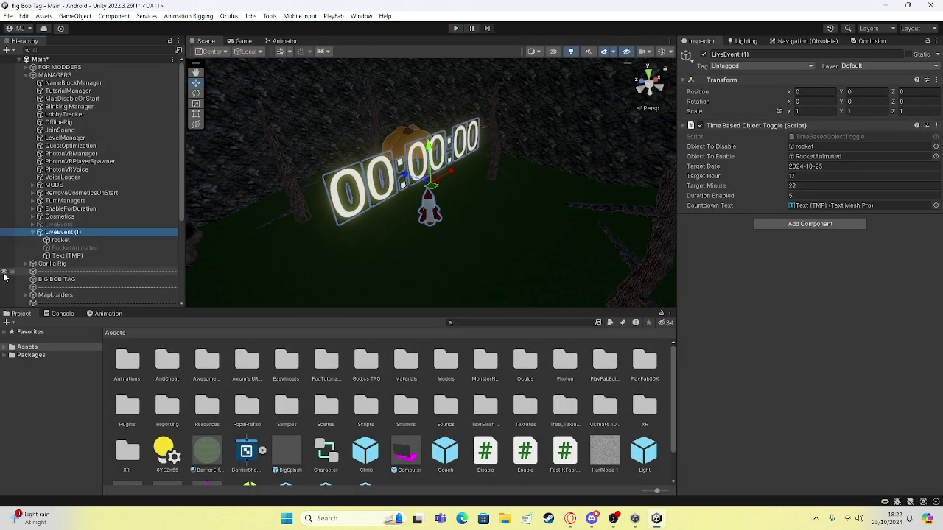
Switch to Discord and browse the Unity-talk and Unity-Help channels
{"action": "left_click", "coordinate": [635, 518]}
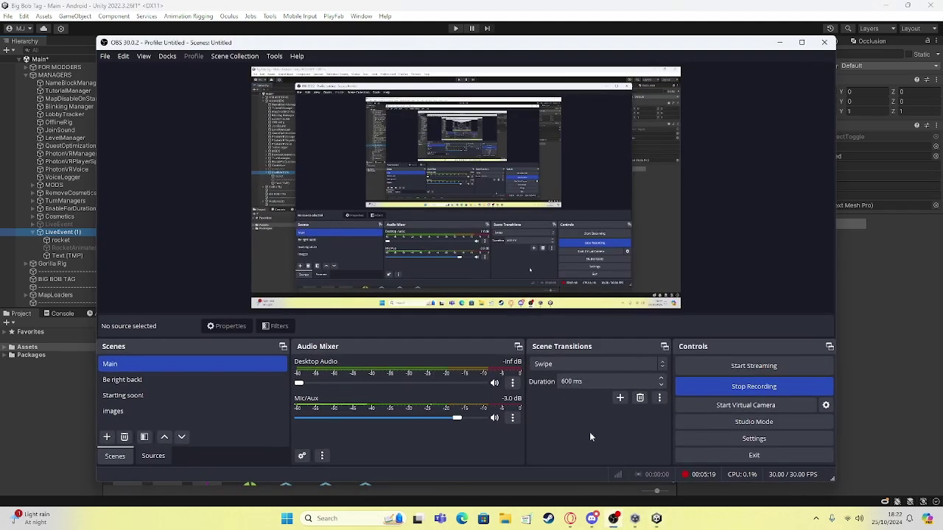
{"action": "left_click", "coordinate": [907, 417]}
{"action": "left_click", "coordinate": [592, 519]}
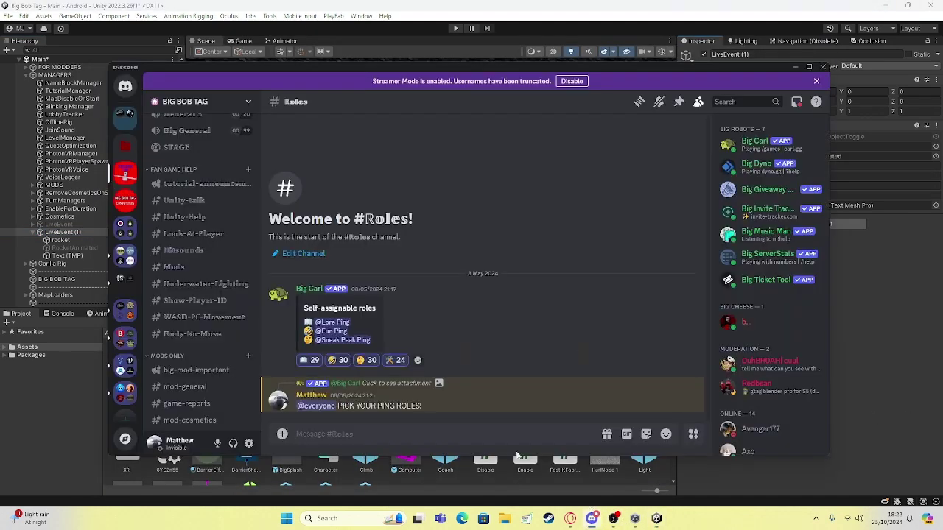
{"action": "left_click", "coordinate": [184, 200]}
{"action": "left_click", "coordinate": [184, 217]}
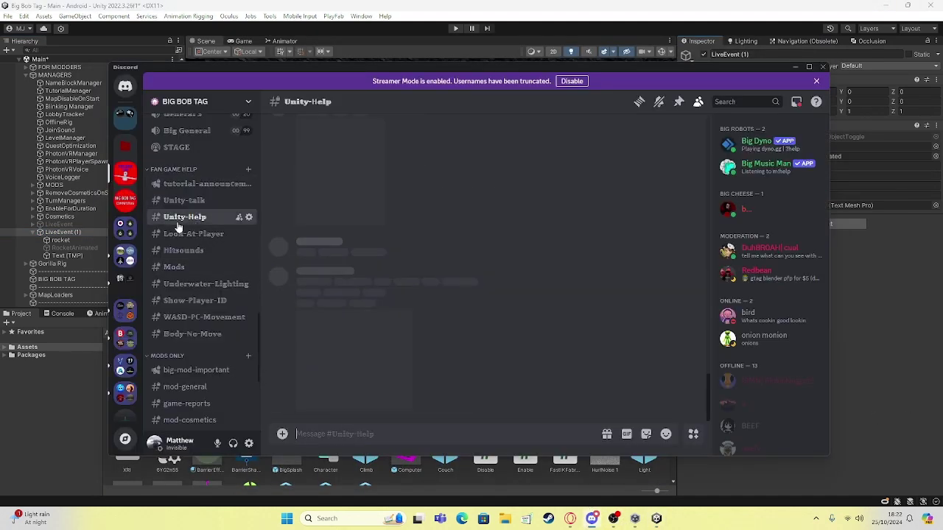
Discard a half-typed user mention, then bring OBS Studio in front of Unity
{"action": "type", "text": "@"}
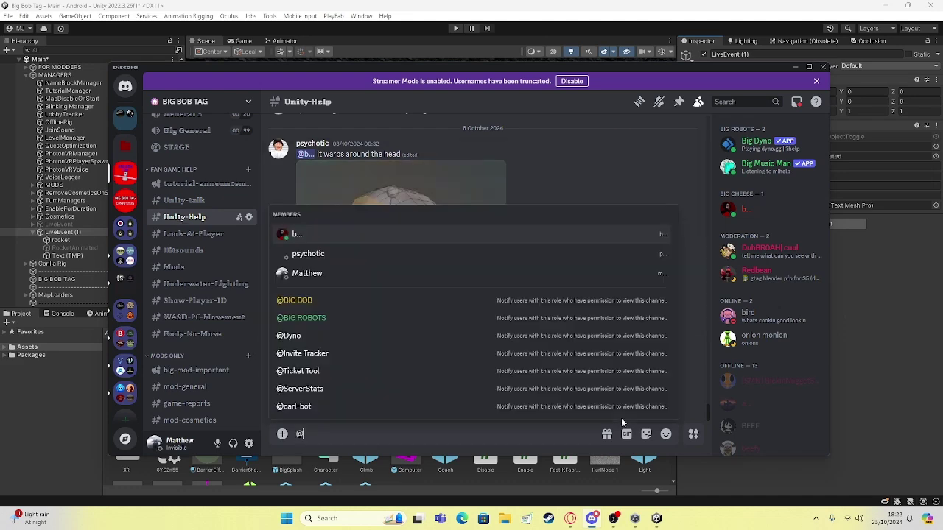
{"action": "type", "text": "fang"}
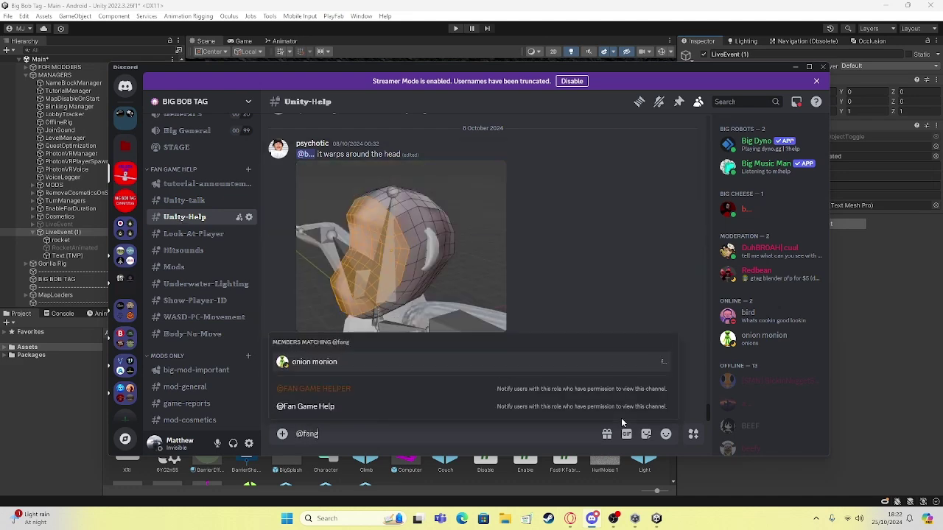
{"action": "key", "text": "BackSpace"}
{"action": "key", "text": "BackSpace"}
{"action": "key", "text": "BackSpace"}
{"action": "key", "text": "BackSpace"}
{"action": "key", "text": "BackSpace"}
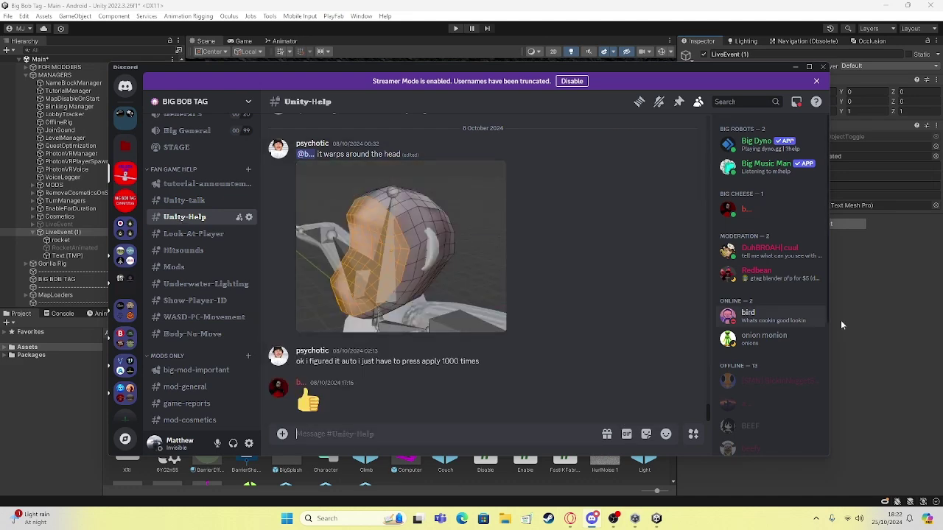
{"action": "left_click", "coordinate": [877, 336]}
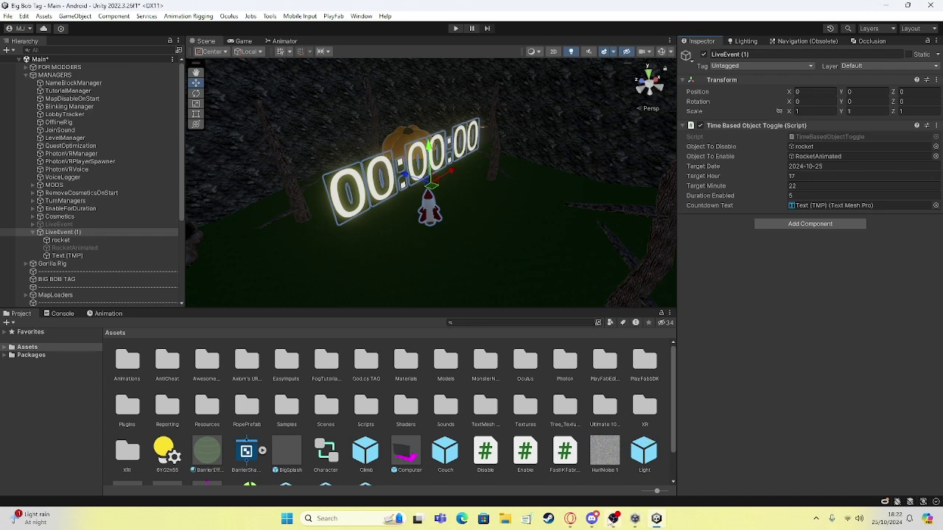
{"action": "left_click", "coordinate": [612, 519]}
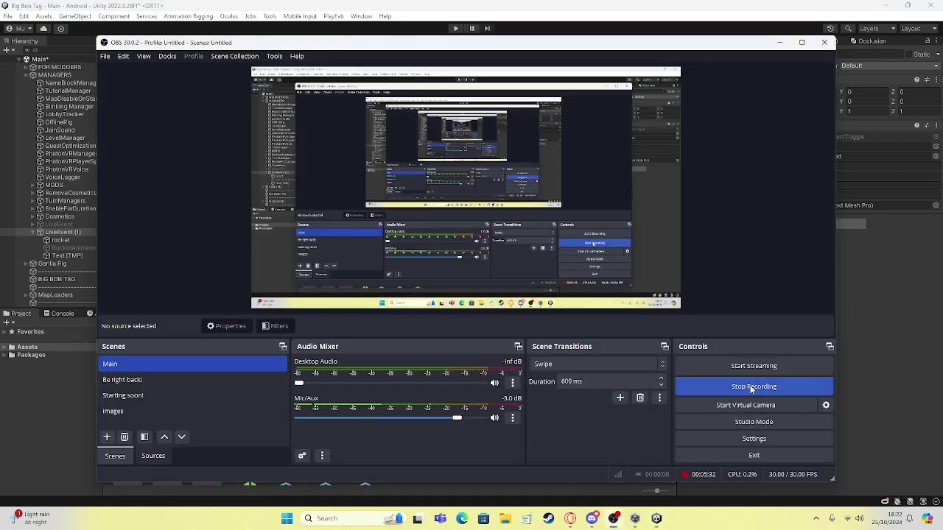